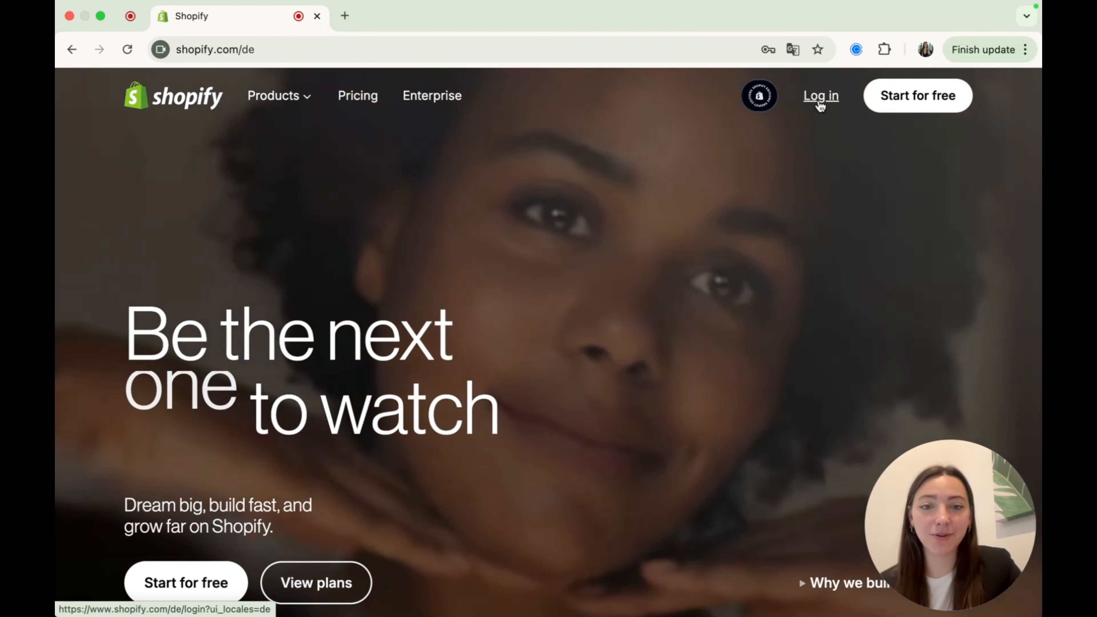
- Log in to the store admin, search the apps for "shopify inbox" and open the Inbox app listing
{"action": "left_click", "coordinate": [820, 96]}
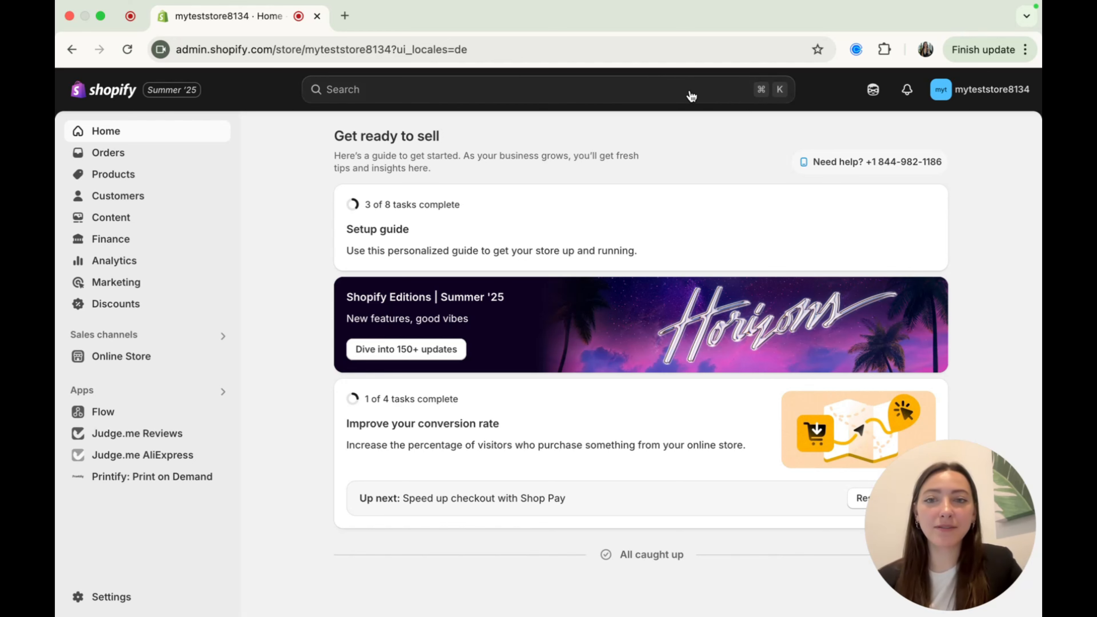
{"action": "left_click", "coordinate": [673, 97]}
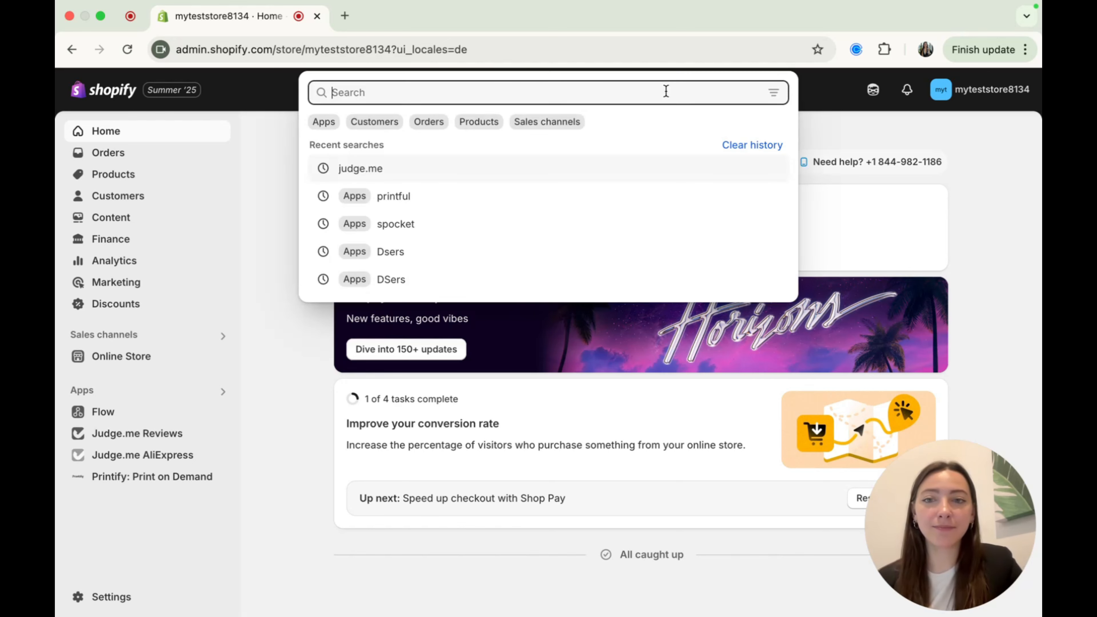
{"action": "left_click", "coordinate": [323, 122]}
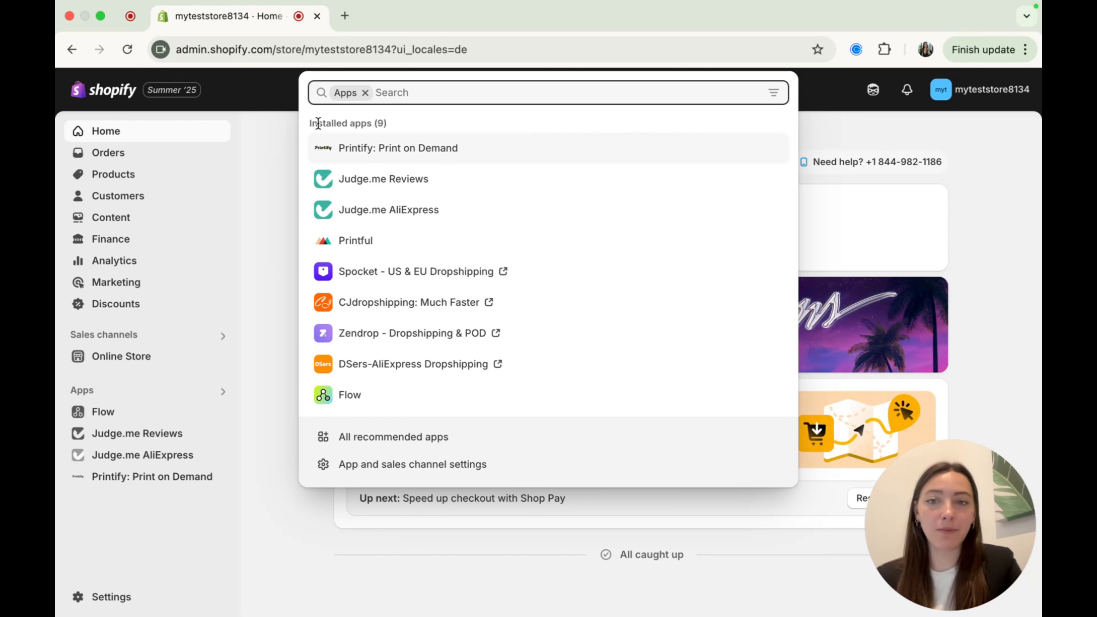
{"action": "type", "text": "shoip"}
{"action": "key", "text": "BackSpace"}
{"action": "type", "text": "p"}
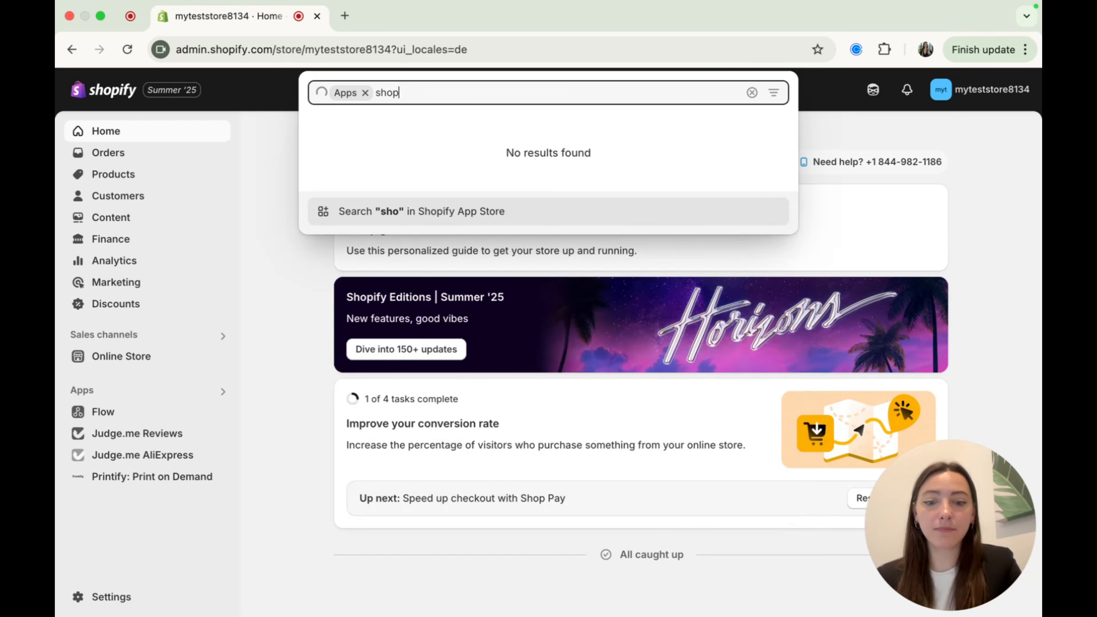
{"action": "type", "text": "ify inbox"}
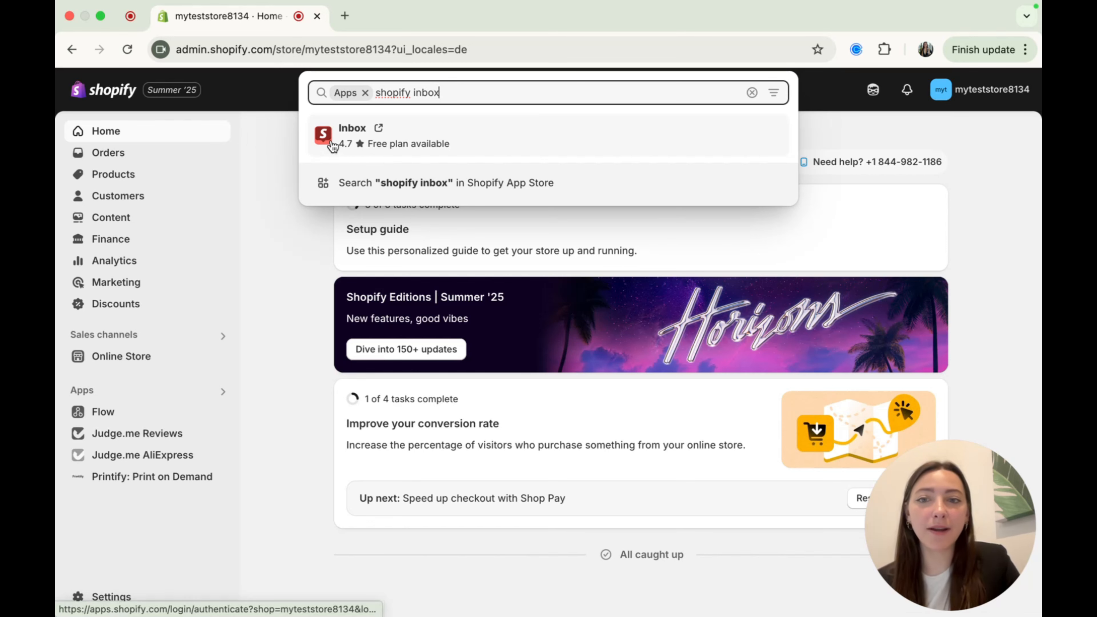
{"action": "left_click", "coordinate": [332, 146]}
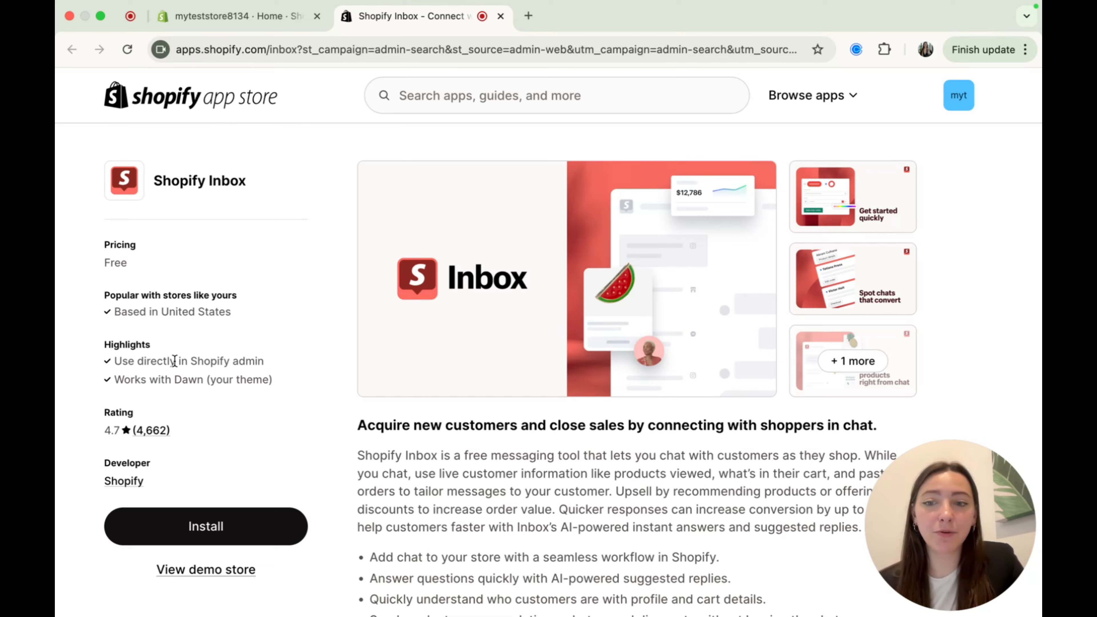
- Install the Shopify Inbox app on the store and turn on the online store chat
{"action": "scroll", "coordinate": [350, 436], "scroll_direction": "down", "scroll_amount": 5}
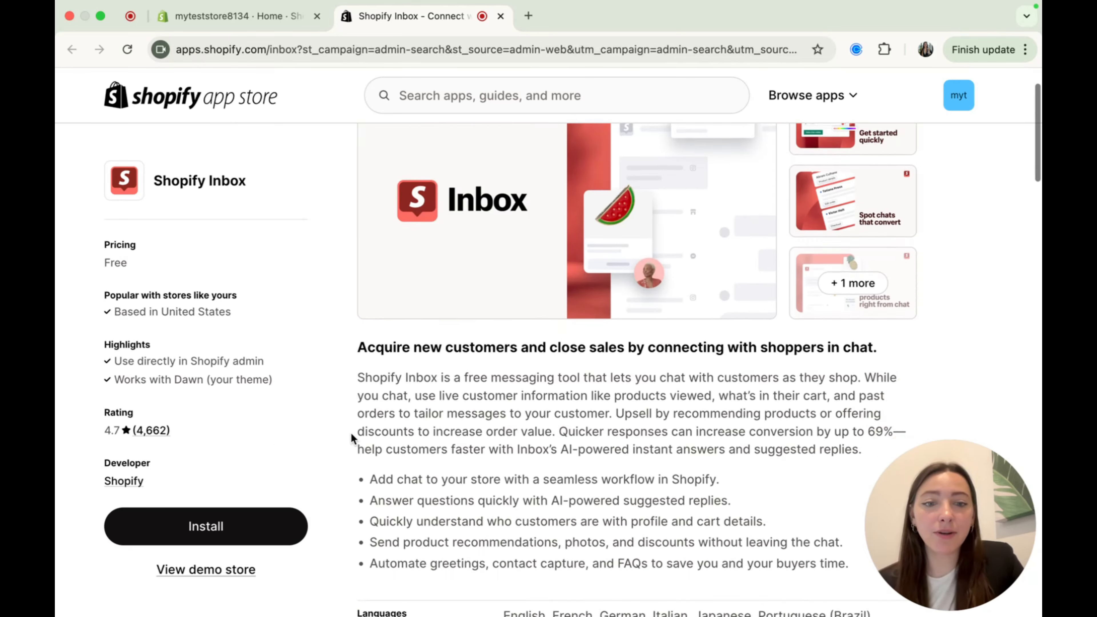
{"action": "scroll", "coordinate": [351, 434], "scroll_direction": "down", "scroll_amount": 10}
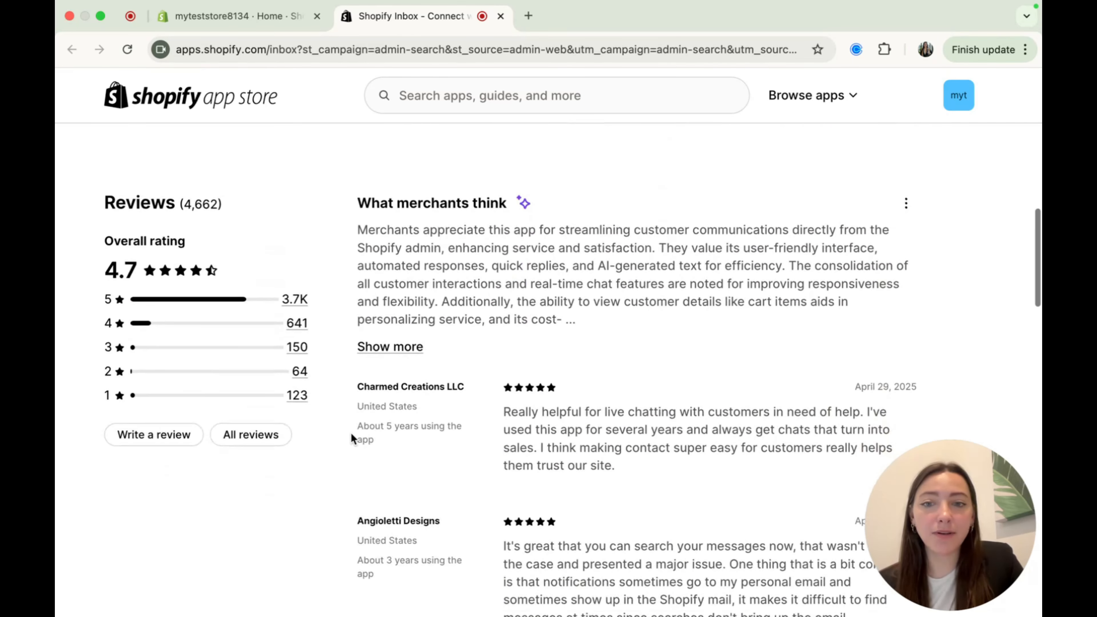
{"action": "scroll", "coordinate": [351, 437], "scroll_direction": "up", "scroll_amount": 15}
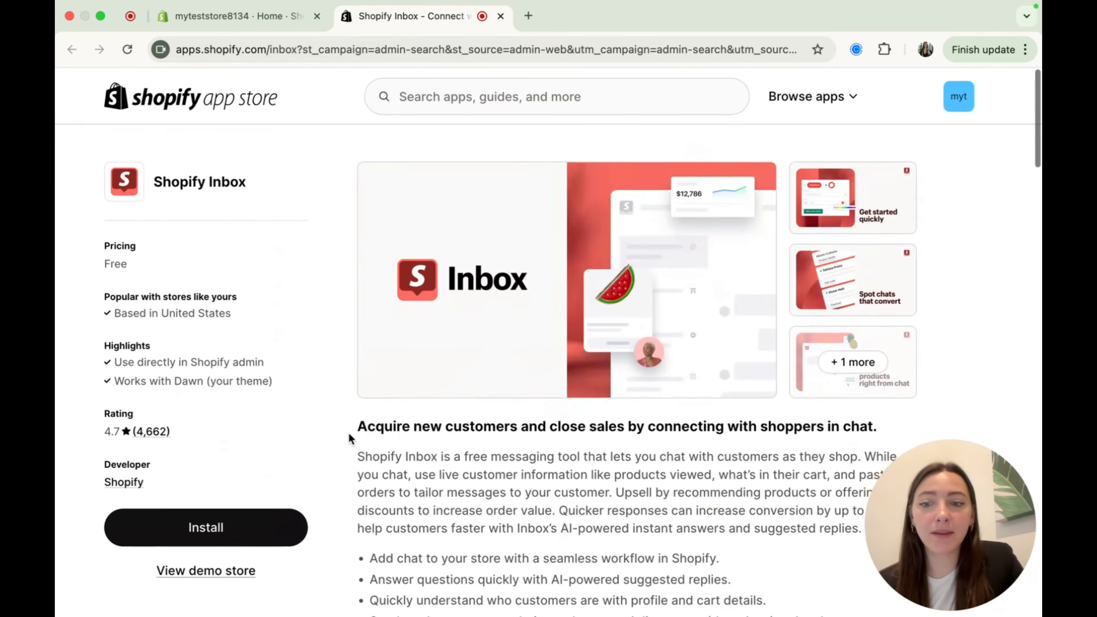
{"action": "left_click", "coordinate": [213, 528]}
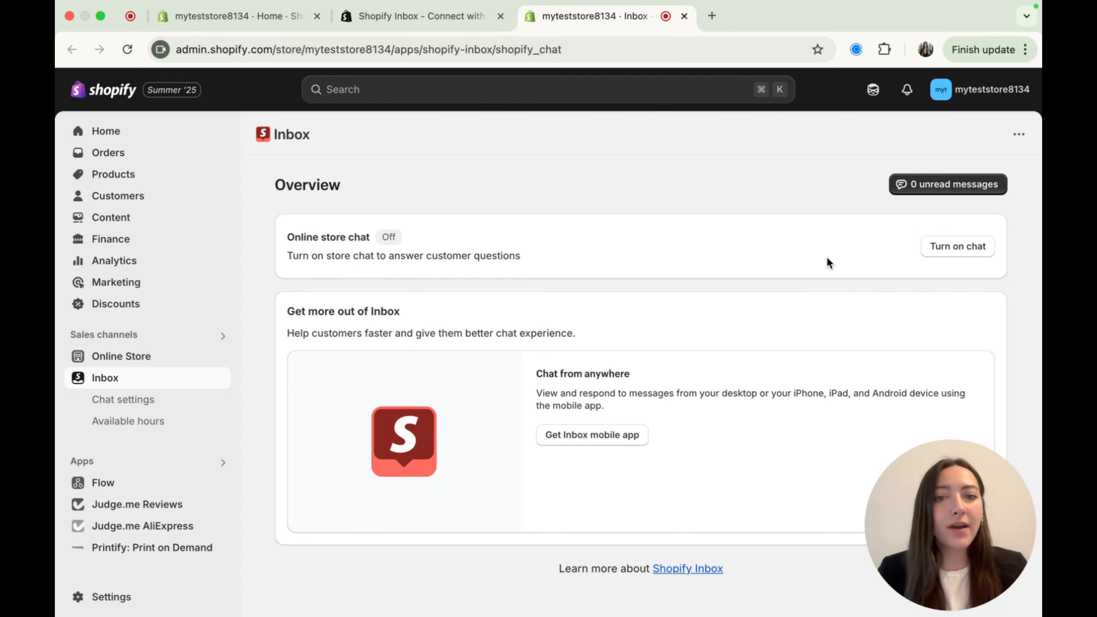
{"action": "left_click", "coordinate": [936, 247]}
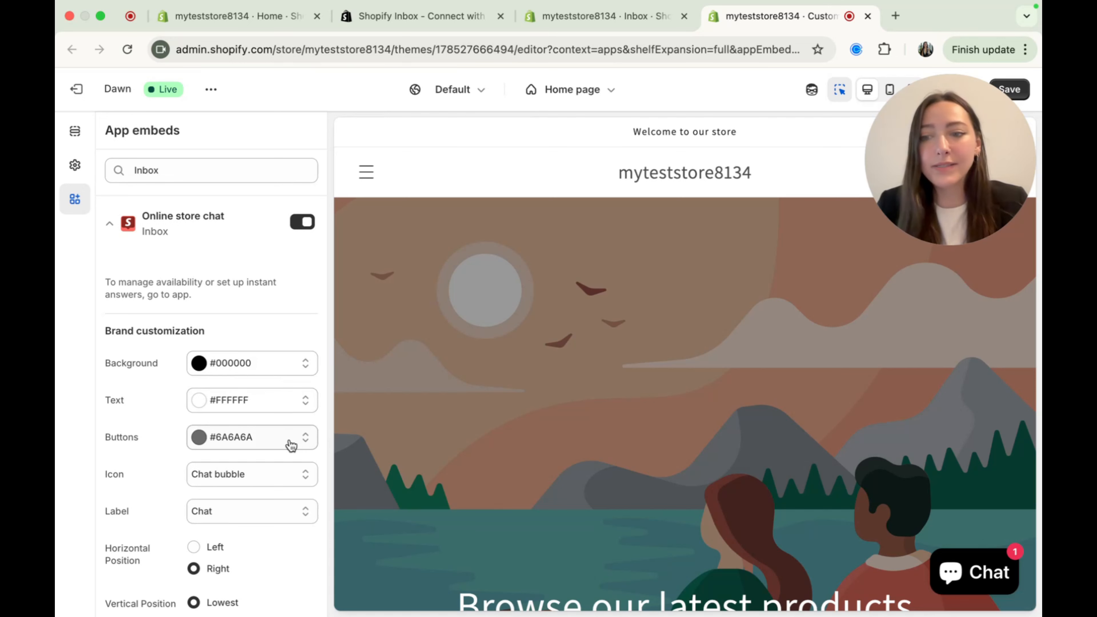
- Set the online store chat's background and button colors to green #25BA7E
{"action": "left_click", "coordinate": [288, 369]}
{"action": "left_click", "coordinate": [293, 141]}
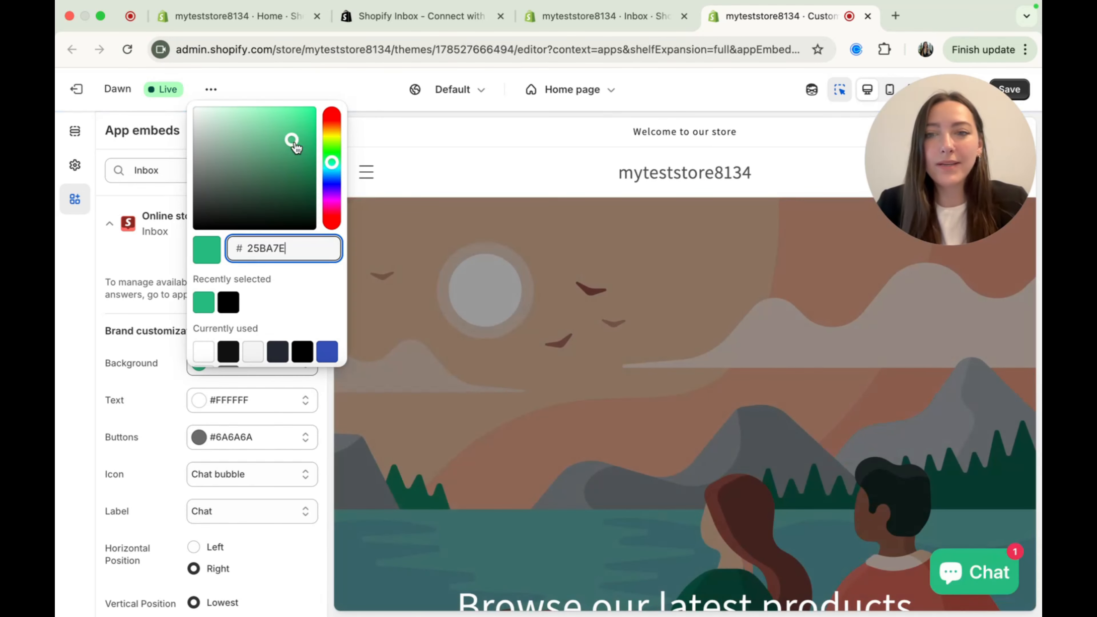
{"action": "left_click", "coordinate": [249, 406]}
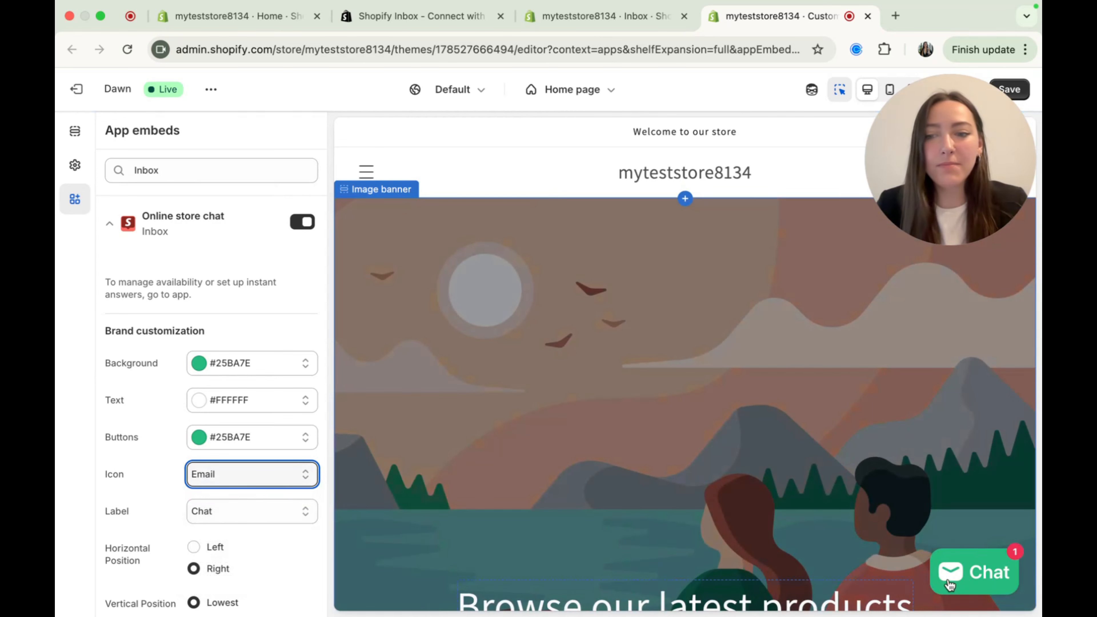
- Set the chat button's icon to Smiley face and its label to Help
{"action": "left_click", "coordinate": [227, 479]}
{"action": "left_click", "coordinate": [232, 491]}
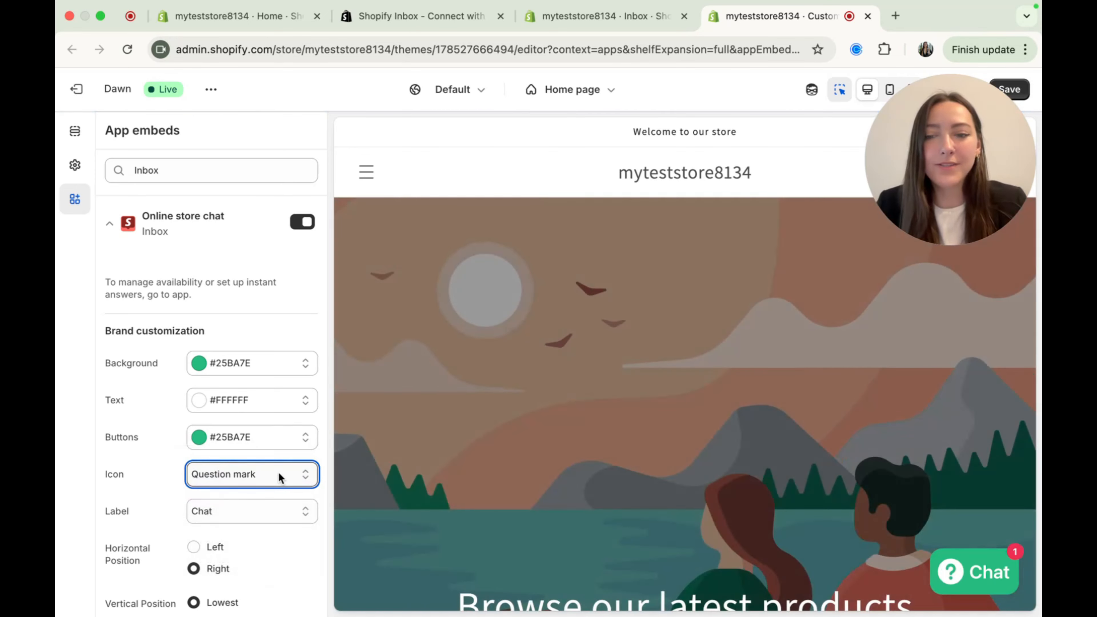
{"action": "left_click", "coordinate": [278, 474]}
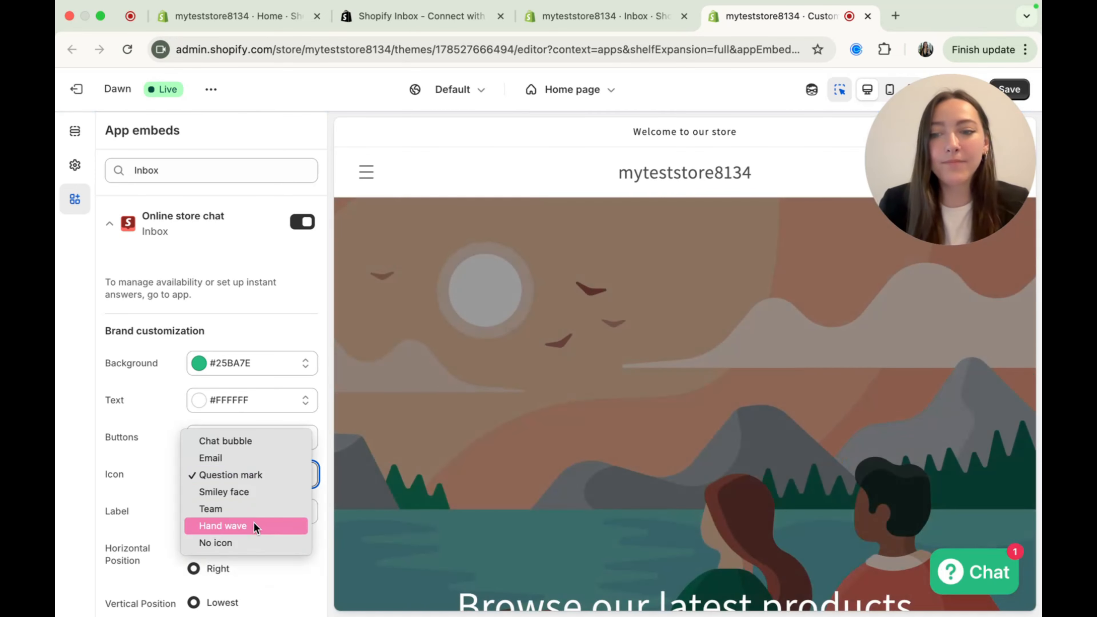
{"action": "left_click", "coordinate": [252, 490]}
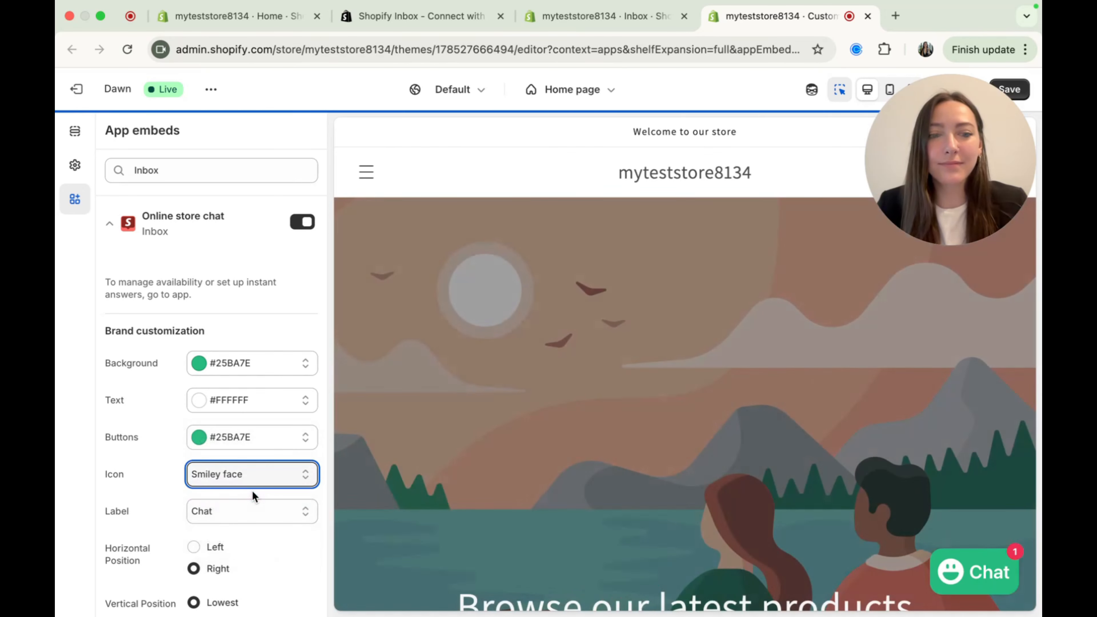
{"action": "left_click", "coordinate": [272, 511]}
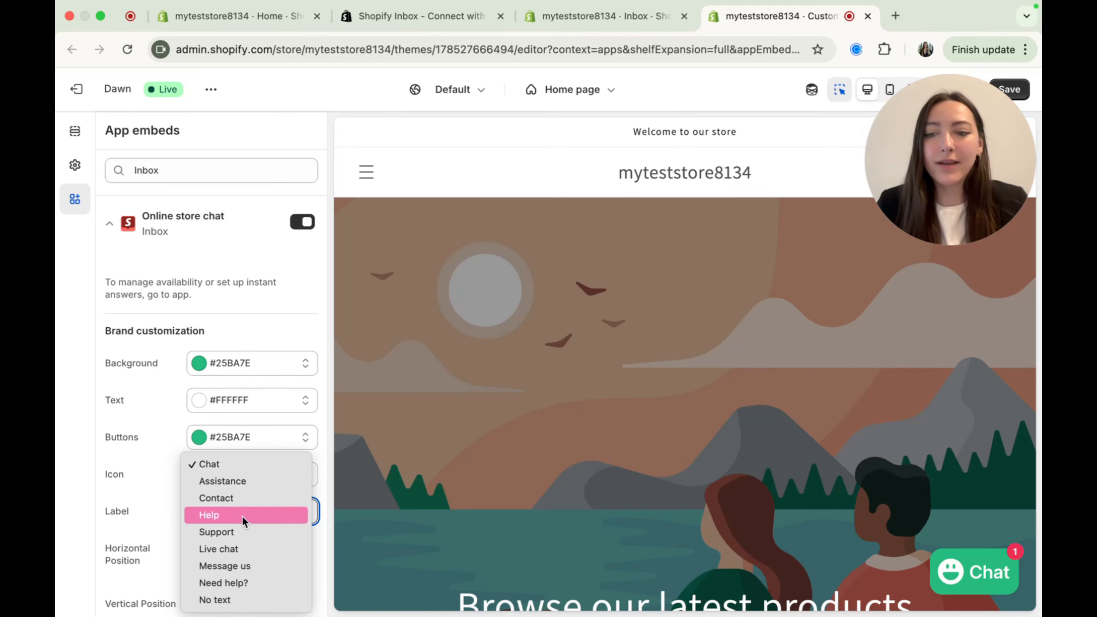
{"action": "left_click", "coordinate": [242, 515]}
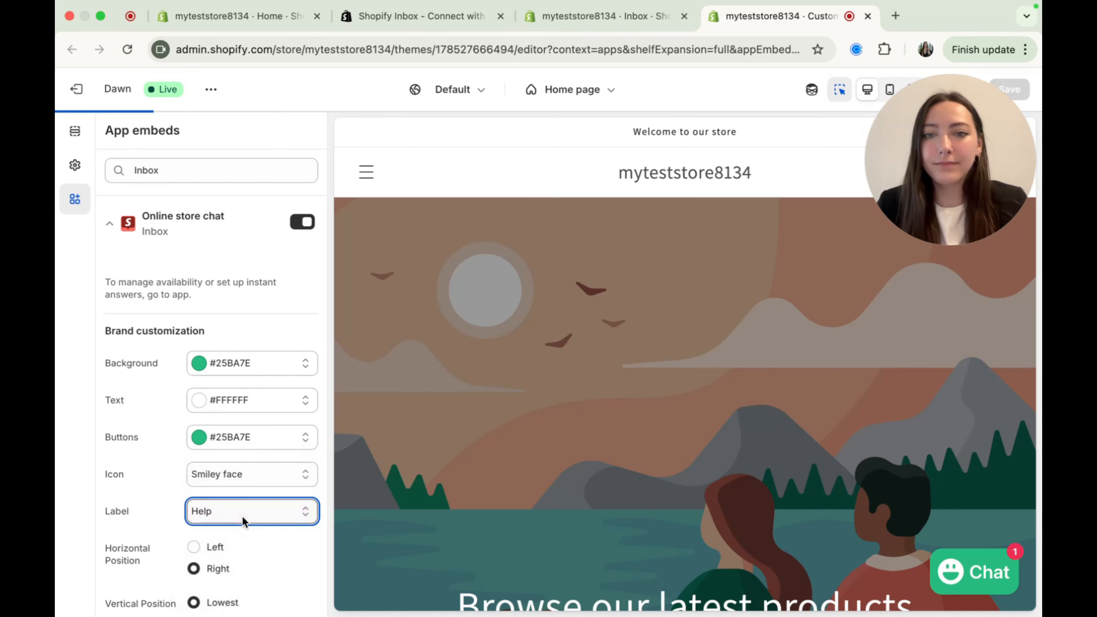
- Try the Left horizontal position for the chat button and switch it back to Right
{"action": "scroll", "coordinate": [173, 404], "scroll_direction": "down", "scroll_amount": 3}
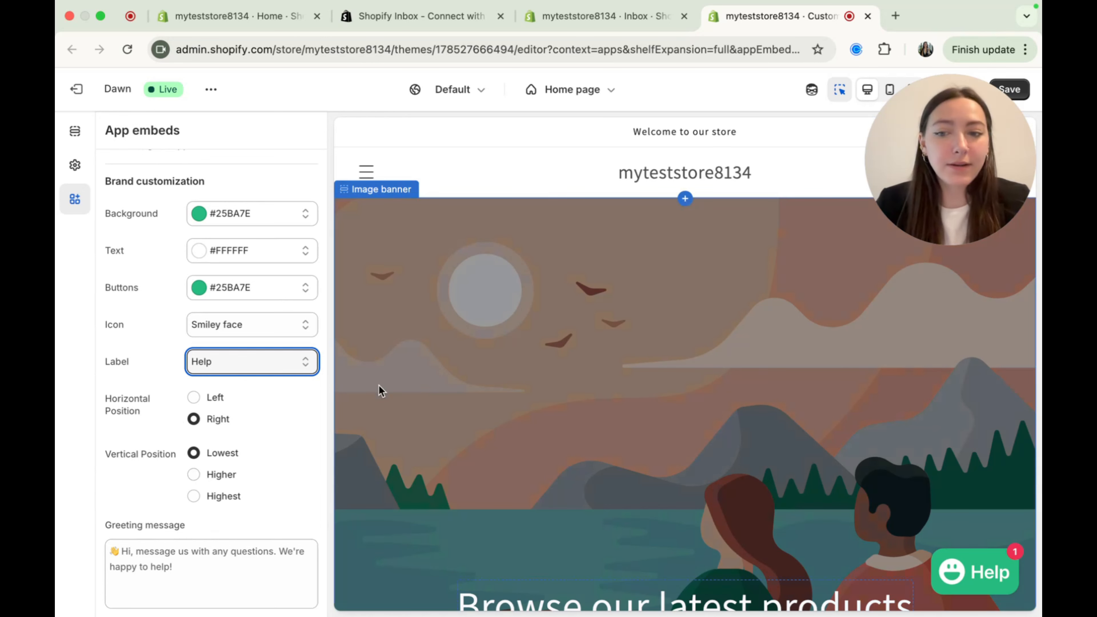
{"action": "left_click", "coordinate": [194, 398]}
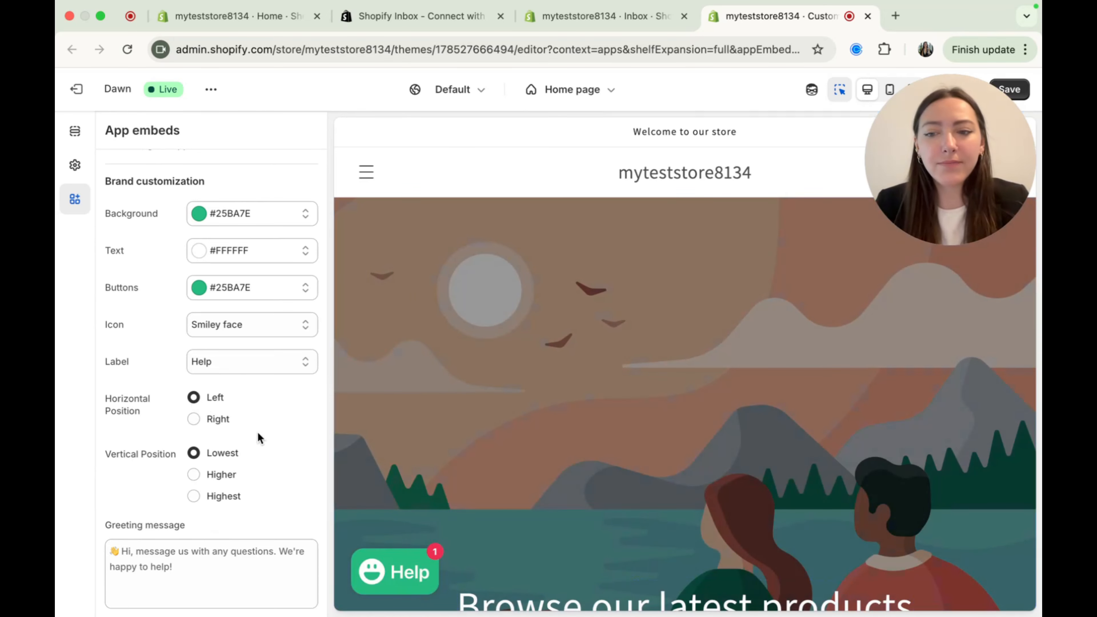
{"action": "left_click", "coordinate": [193, 419]}
- Review the remaining chat customization options down to the greeting message and save the theme changes
{"action": "scroll", "coordinate": [184, 476], "scroll_direction": "down", "scroll_amount": 2}
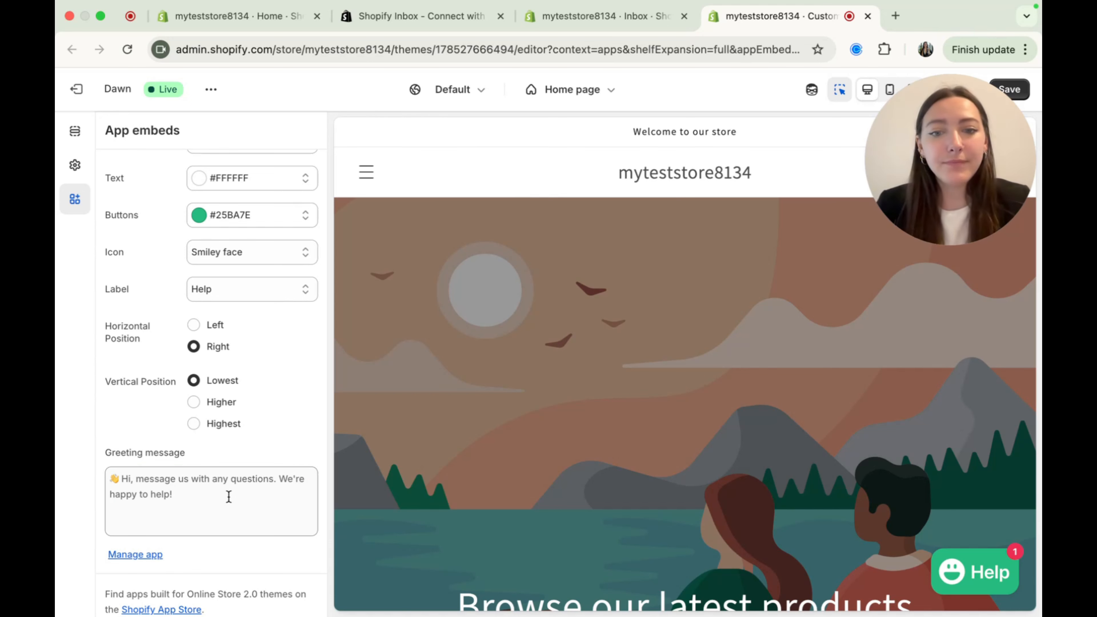
{"action": "scroll", "coordinate": [218, 464], "scroll_direction": "up", "scroll_amount": 5}
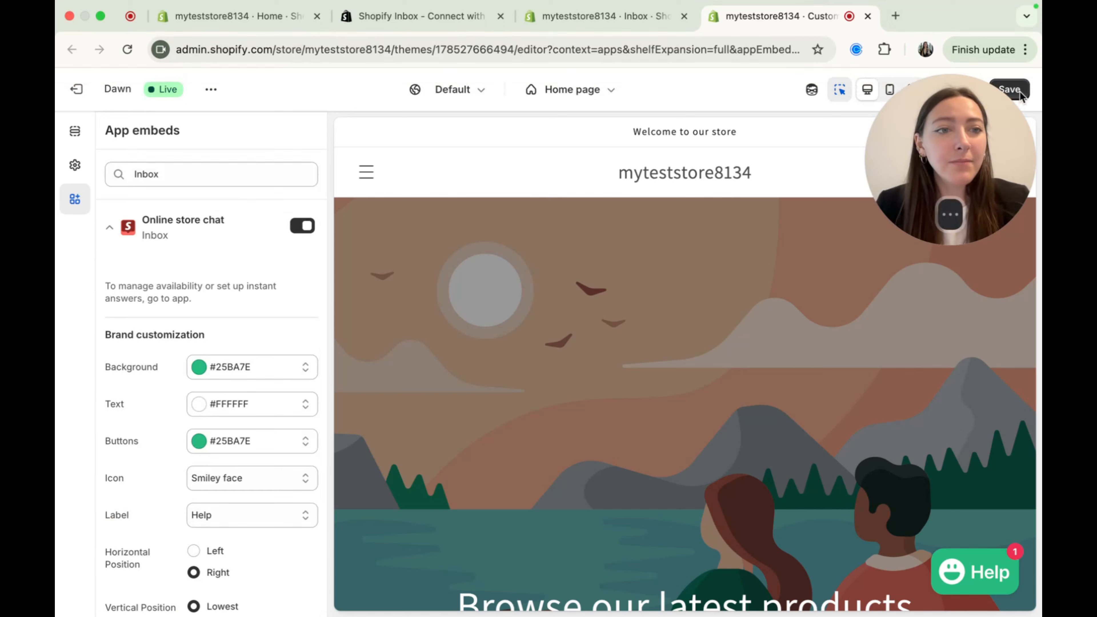
{"action": "left_click", "coordinate": [1007, 90]}
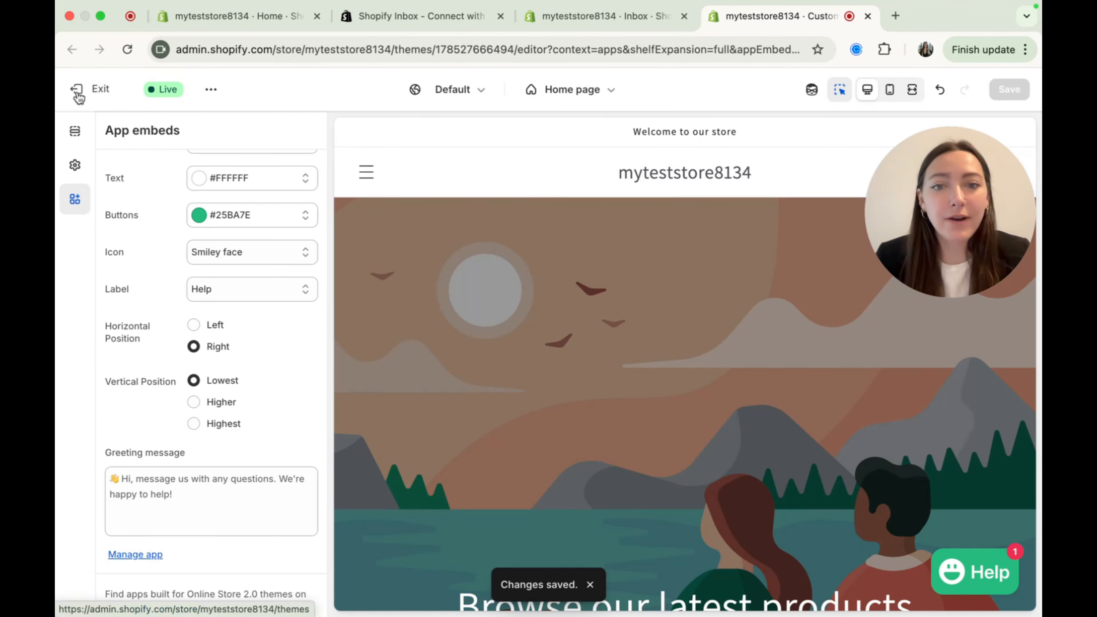
- Exit the theme editor and open the chat settings of the Inbox sales channel
{"action": "left_click", "coordinate": [88, 91]}
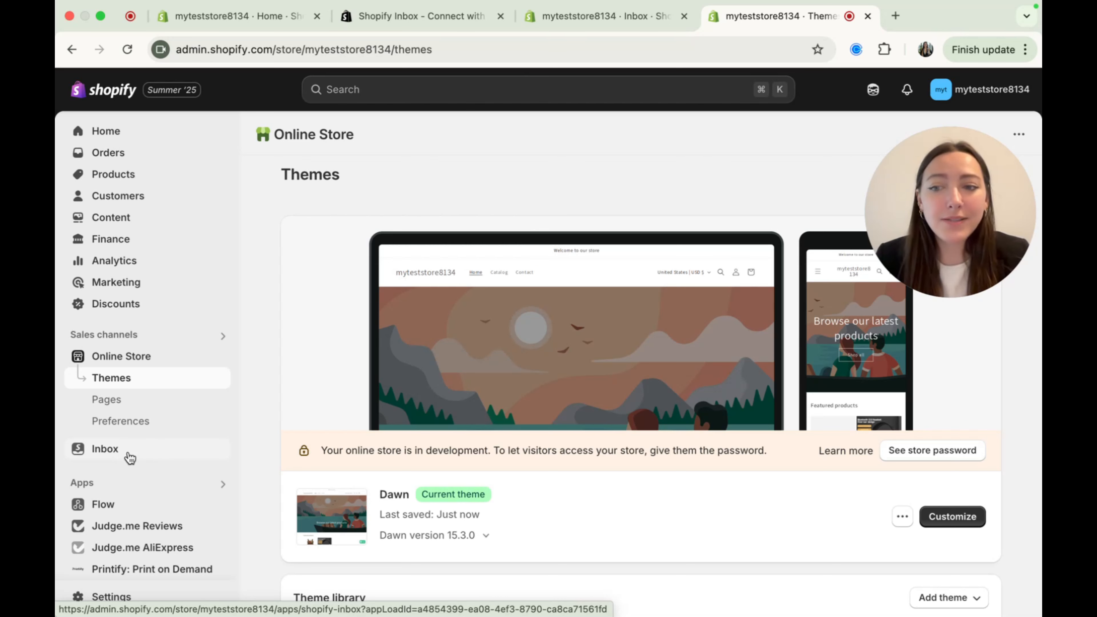
{"action": "left_click", "coordinate": [146, 456]}
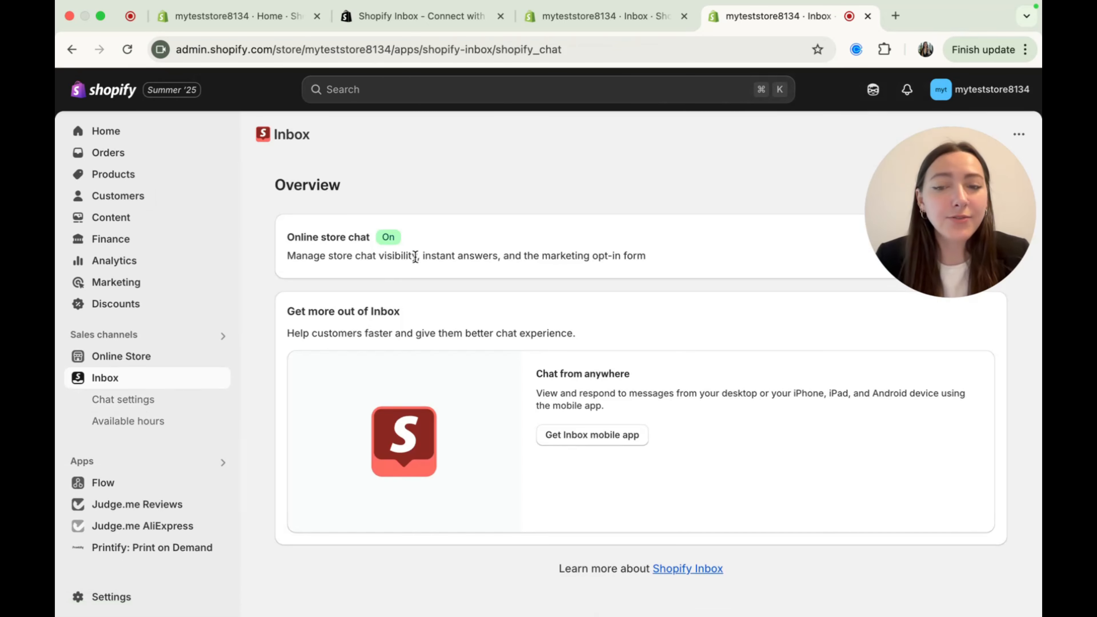
{"action": "left_click", "coordinate": [146, 405]}
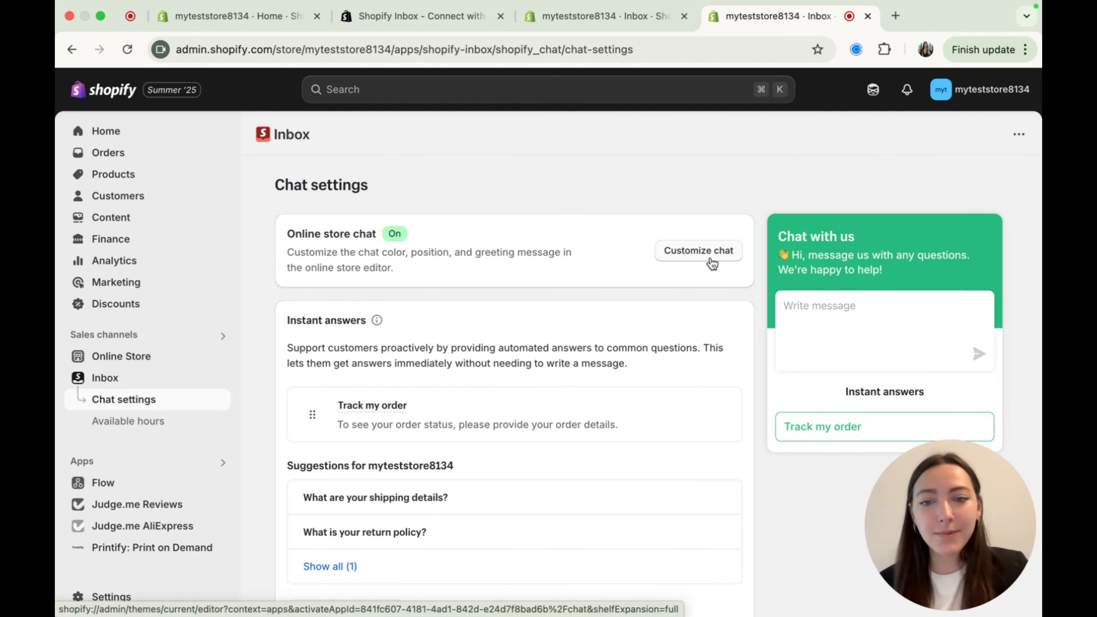
- Add an instant answer to "Do you offer promotions?": "Yes! We have sales on different products every month. Click here to see our trending products on sale:"
{"action": "scroll", "coordinate": [712, 263], "scroll_direction": "down", "scroll_amount": 3}
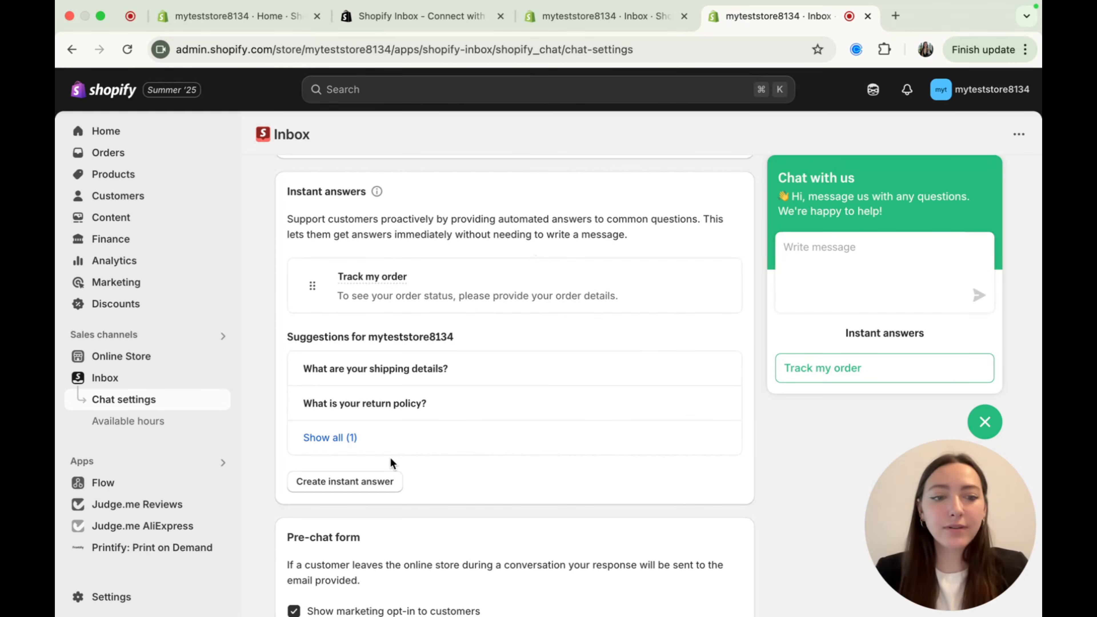
{"action": "left_click", "coordinate": [361, 493]}
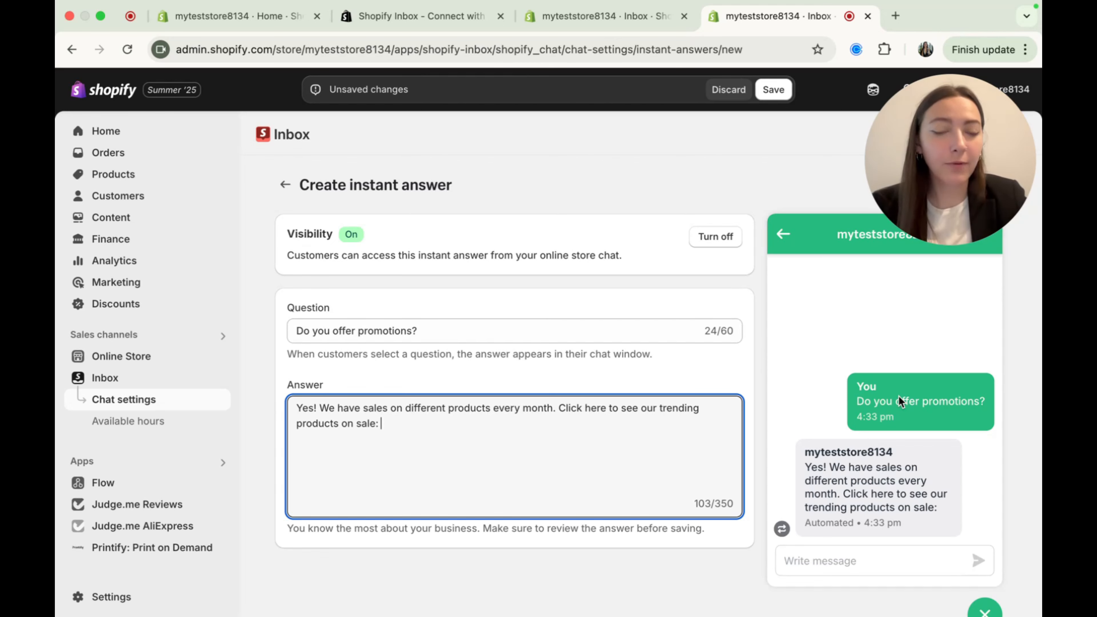
{"action": "scroll", "coordinate": [898, 395], "scroll_direction": "down", "scroll_amount": 1}
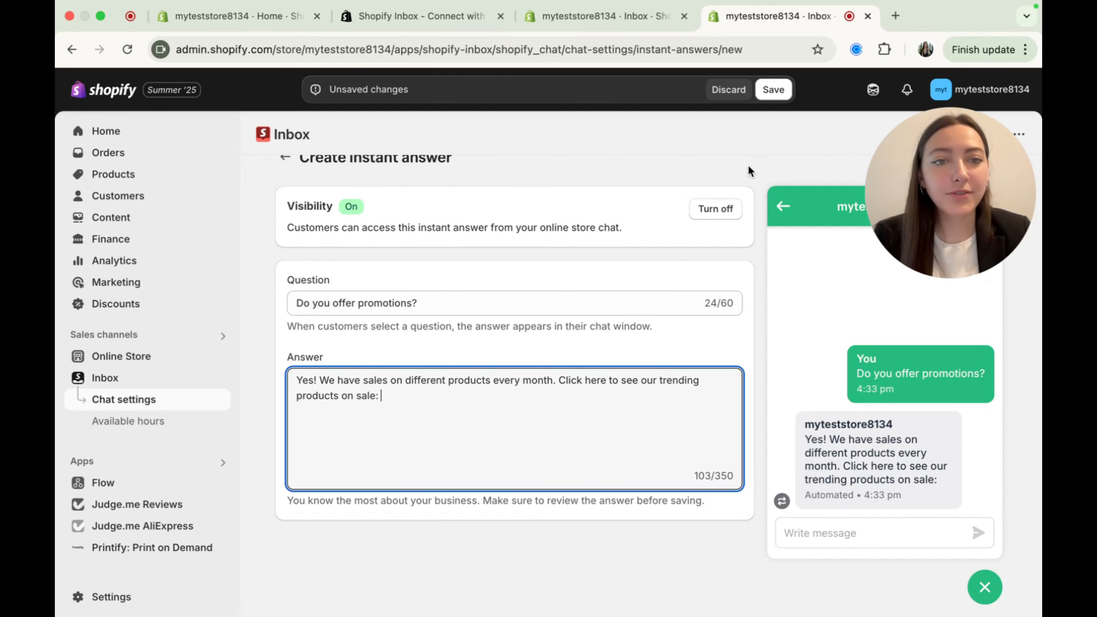
{"action": "left_click", "coordinate": [776, 97]}
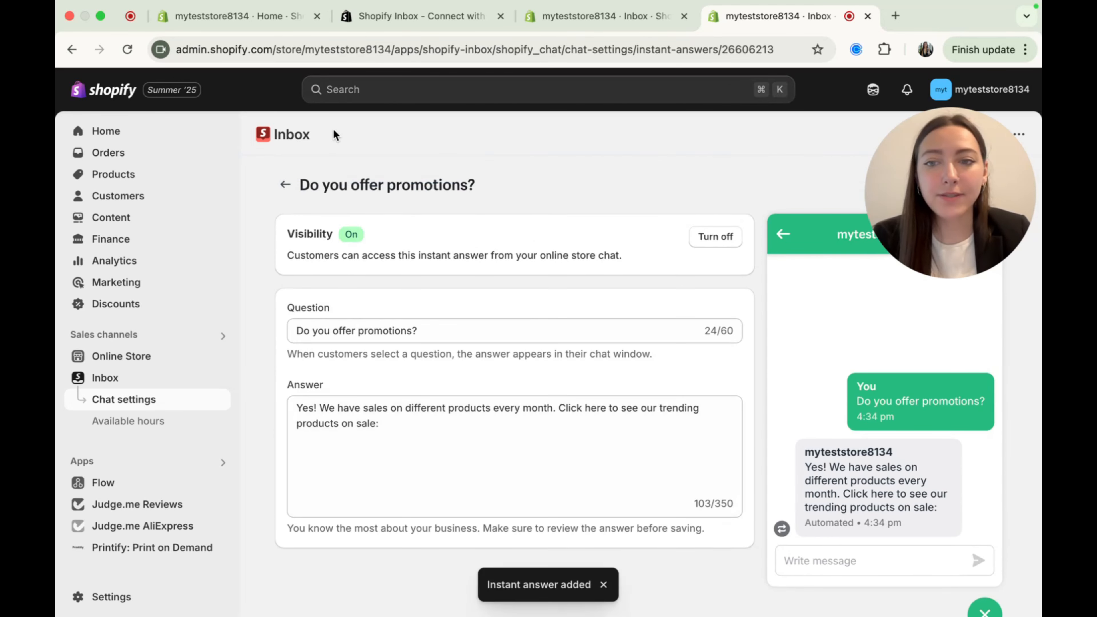
{"action": "left_click", "coordinate": [285, 185]}
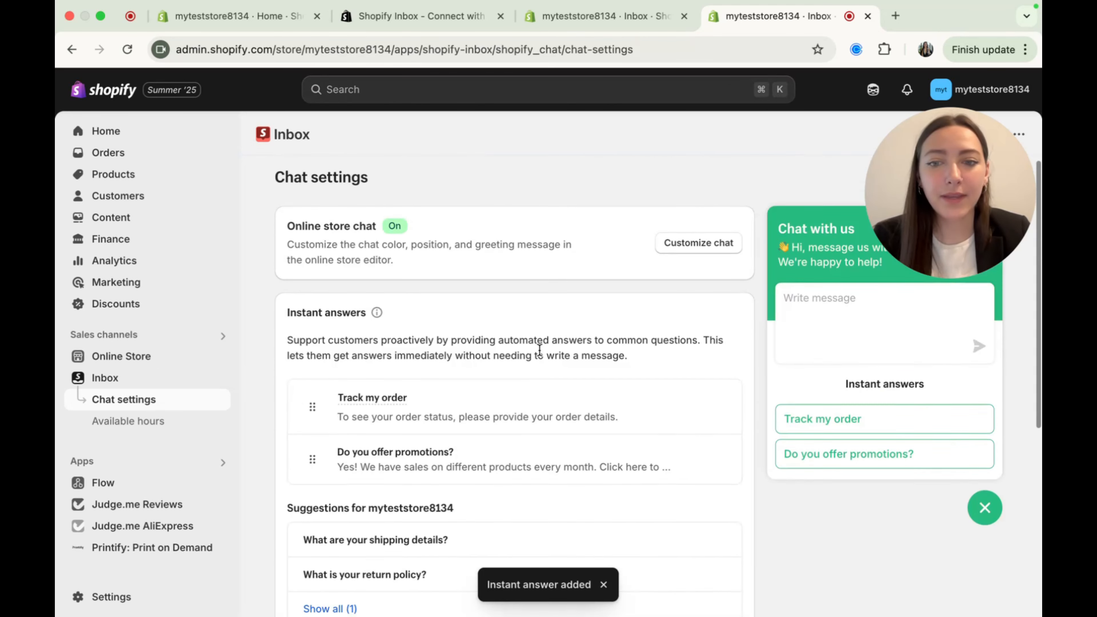
- Turn off the marketing opt-in shown to customers in the pre-chat form
{"action": "scroll", "coordinate": [540, 349], "scroll_direction": "down", "scroll_amount": 2}
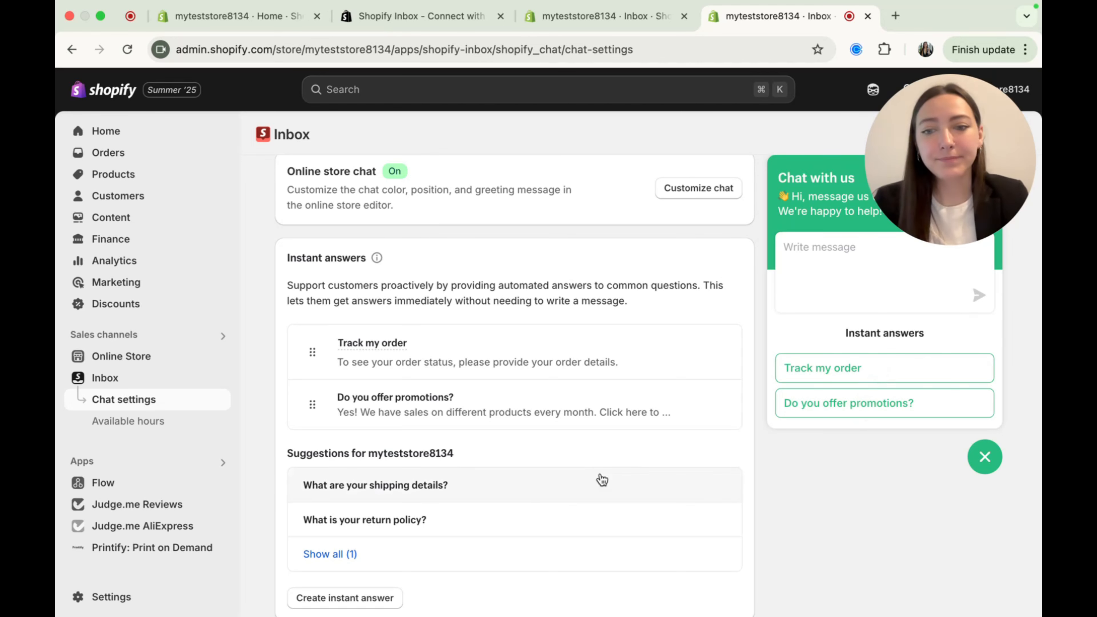
{"action": "scroll", "coordinate": [597, 477], "scroll_direction": "down", "scroll_amount": 5}
{"action": "scroll", "coordinate": [601, 461], "scroll_direction": "up", "scroll_amount": 1}
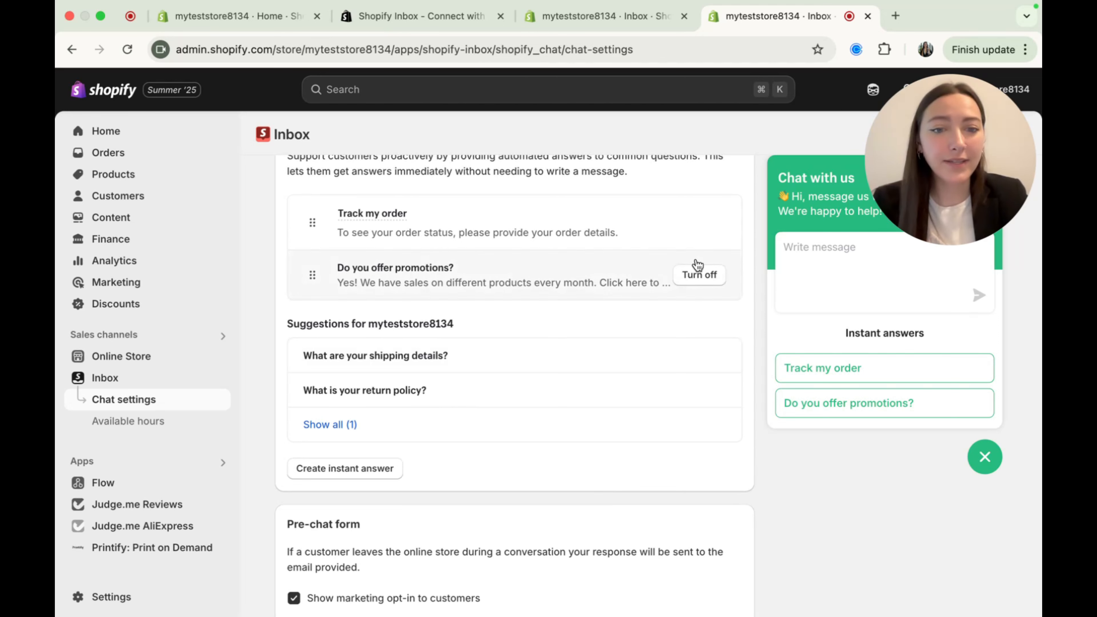
{"action": "scroll", "coordinate": [706, 460], "scroll_direction": "down", "scroll_amount": 5}
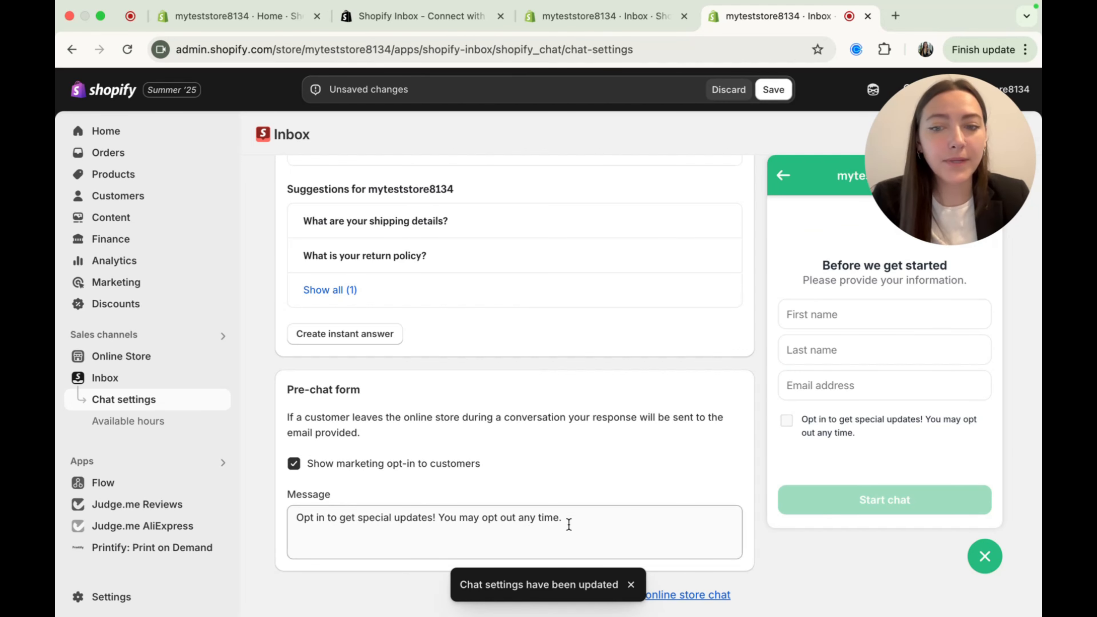
{"action": "left_click", "coordinate": [315, 469]}
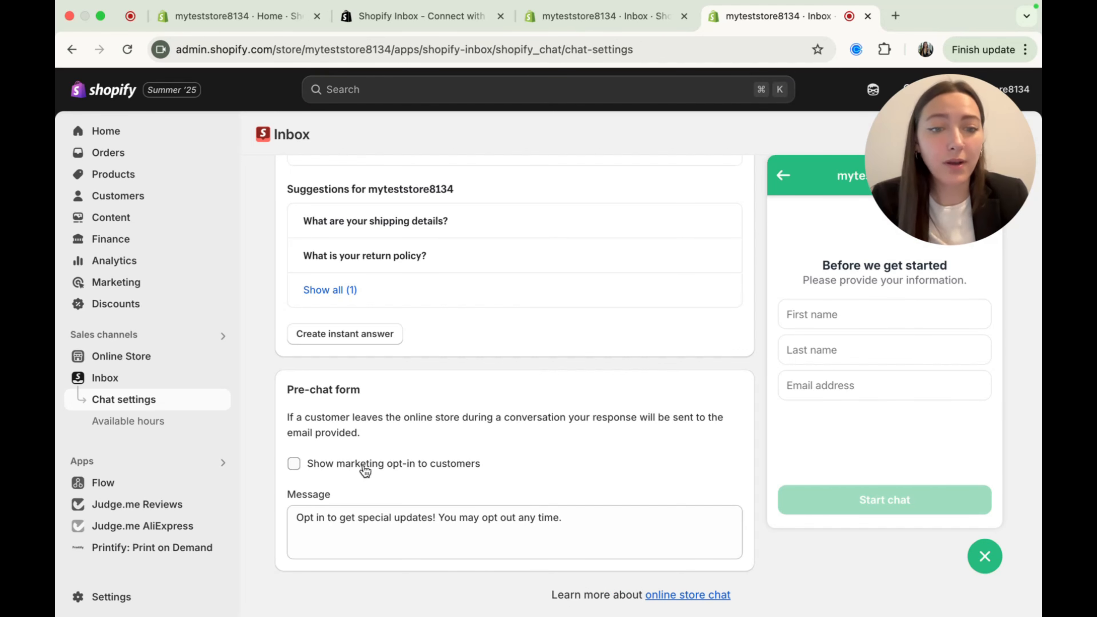
- Turn on the marketing opt-in shown to customers in the pre-chat form and save the chat settings
{"action": "left_click", "coordinate": [412, 466]}
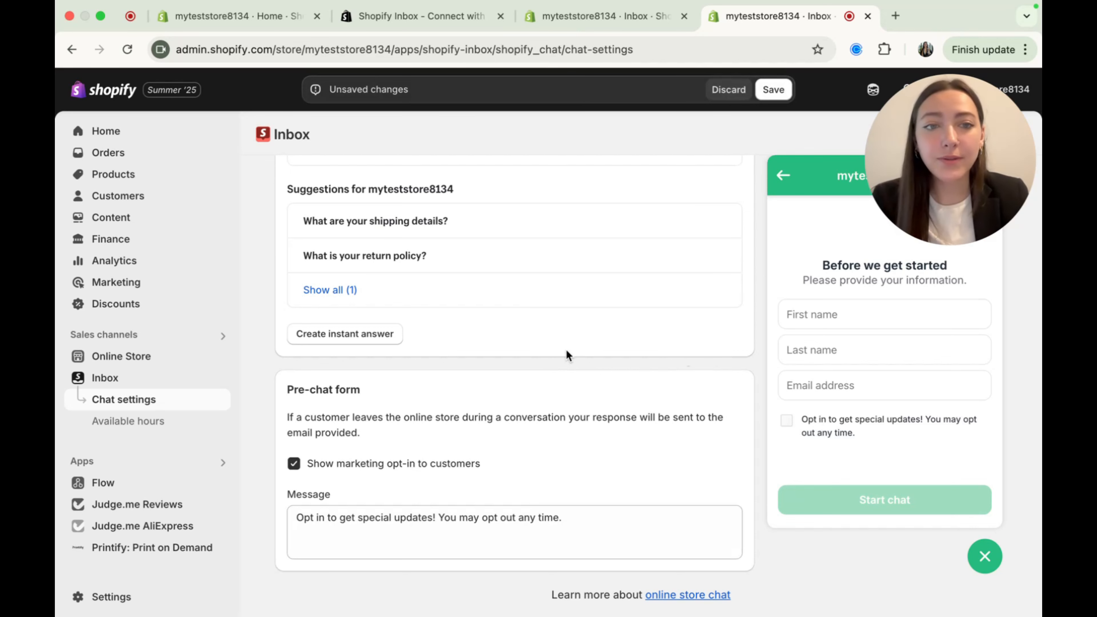
{"action": "scroll", "coordinate": [565, 349], "scroll_direction": "up", "scroll_amount": 8}
{"action": "left_click", "coordinate": [782, 93]}
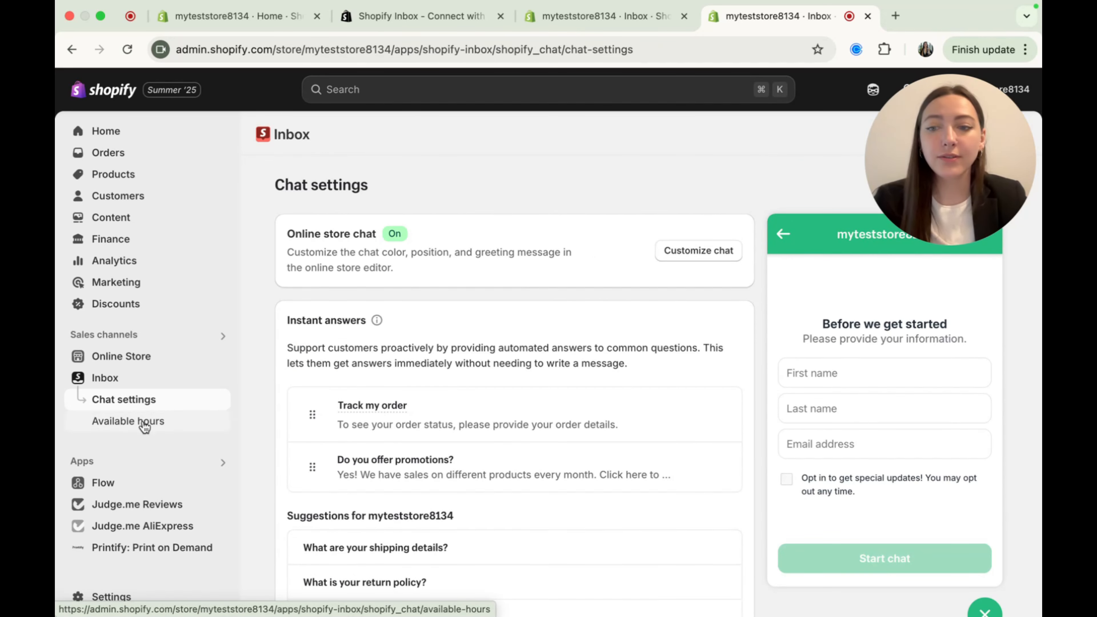
- Turn on the automated first reply in the Inbox available hours settings and open the reply used during available hours
{"action": "left_click", "coordinate": [188, 426]}
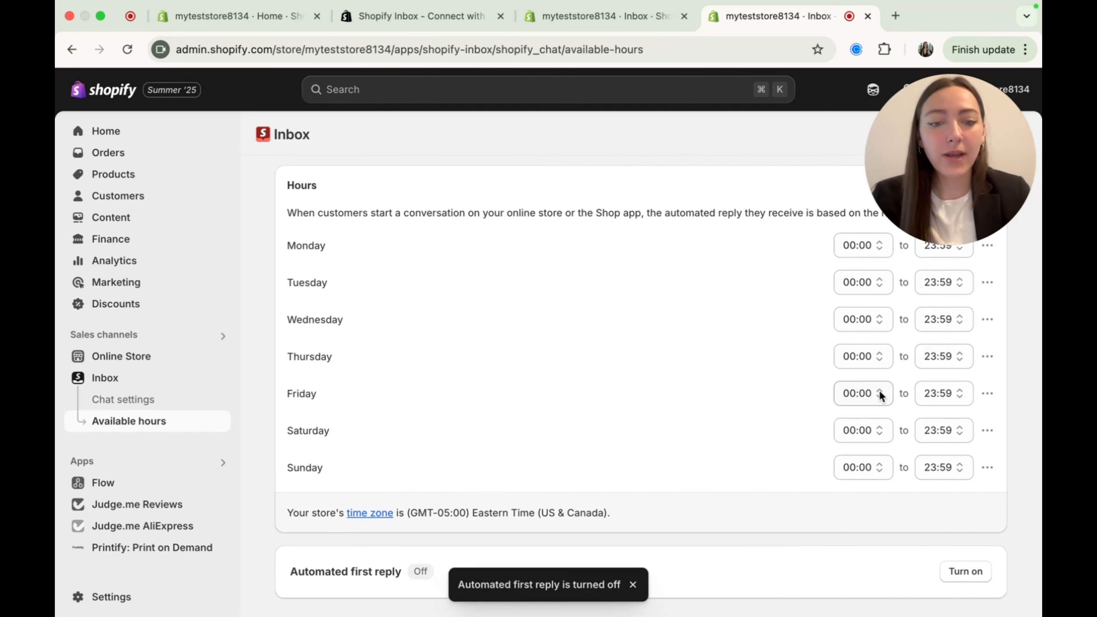
{"action": "left_click", "coordinate": [966, 581]}
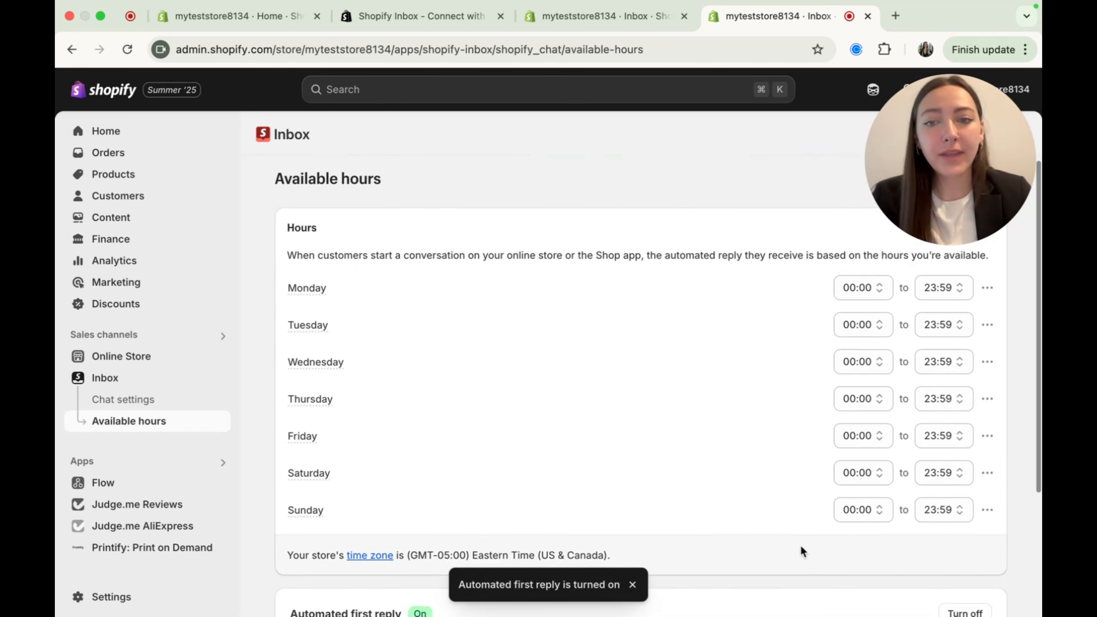
{"action": "scroll", "coordinate": [800, 545], "scroll_direction": "down", "scroll_amount": 4}
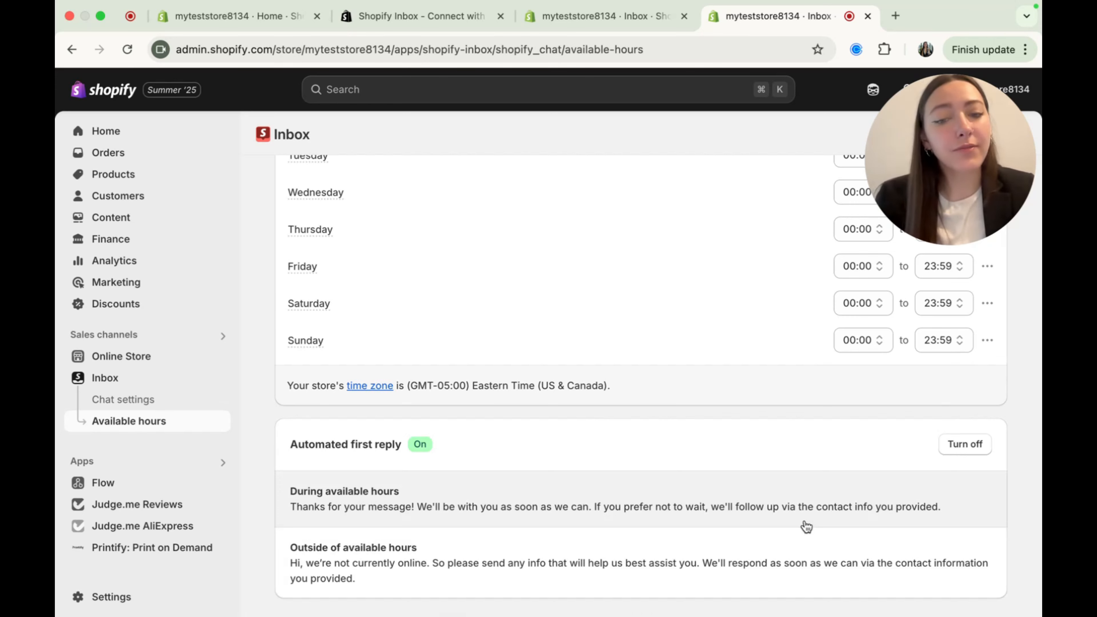
{"action": "left_click", "coordinate": [757, 522]}
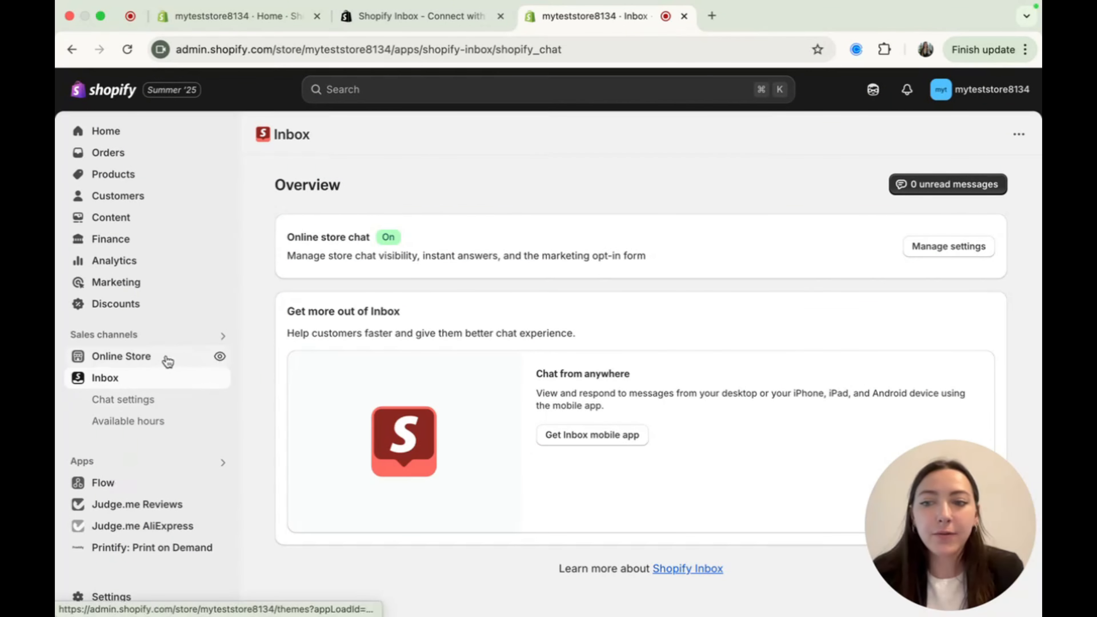
- Start a test chat on the online store with the customer's name and e-mail and the opt-in accepted, send "Hello", and close the store
{"action": "left_click", "coordinate": [220, 358]}
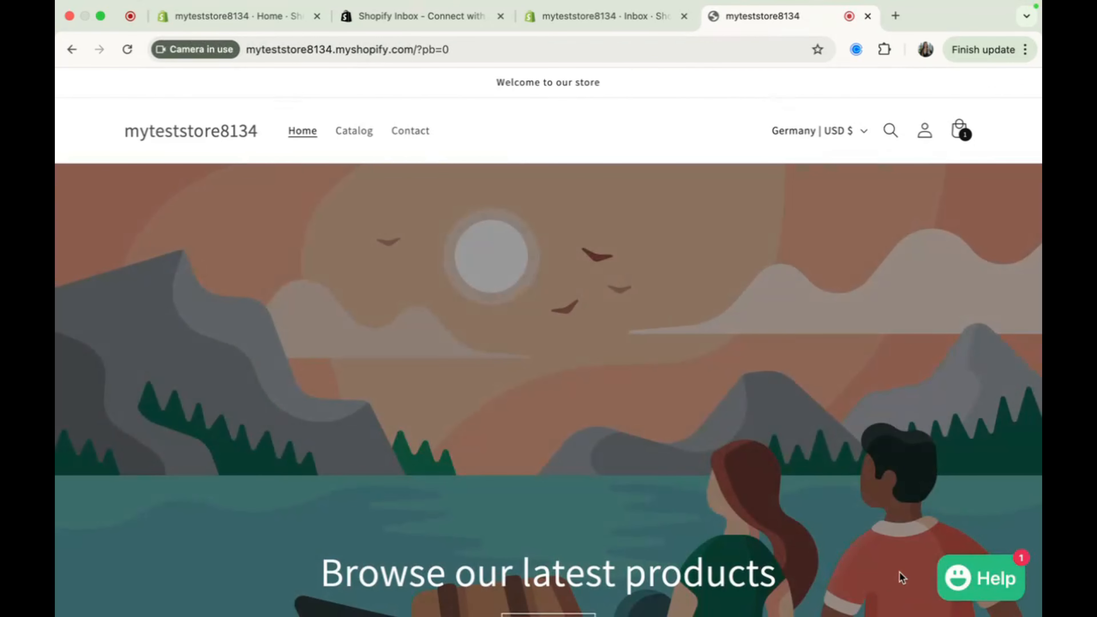
{"action": "left_click", "coordinate": [994, 588]}
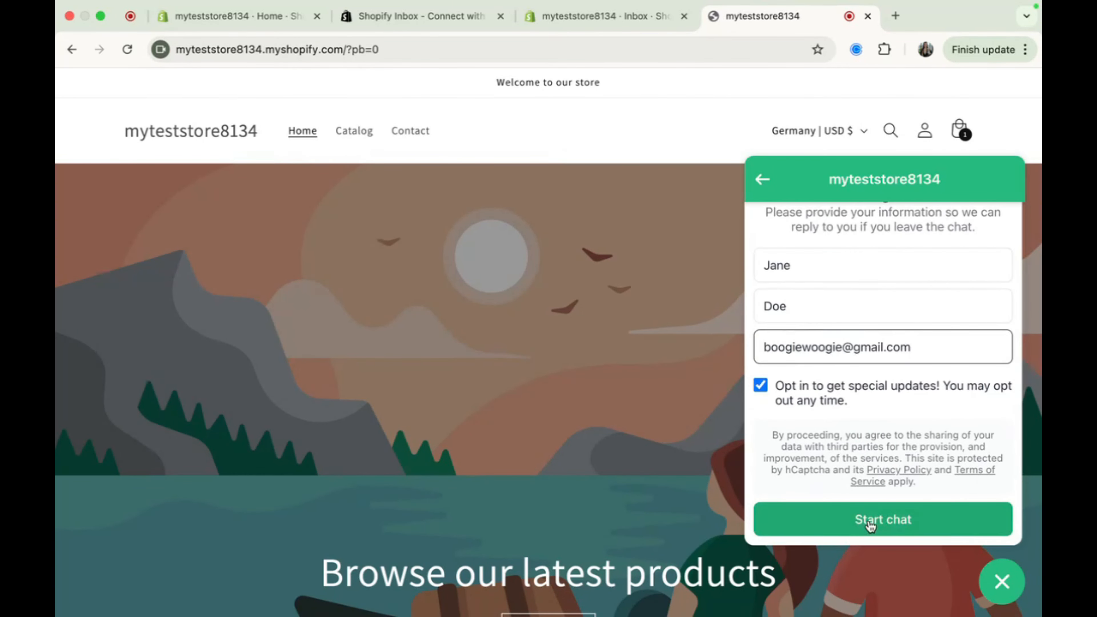
{"action": "left_click", "coordinate": [868, 521]}
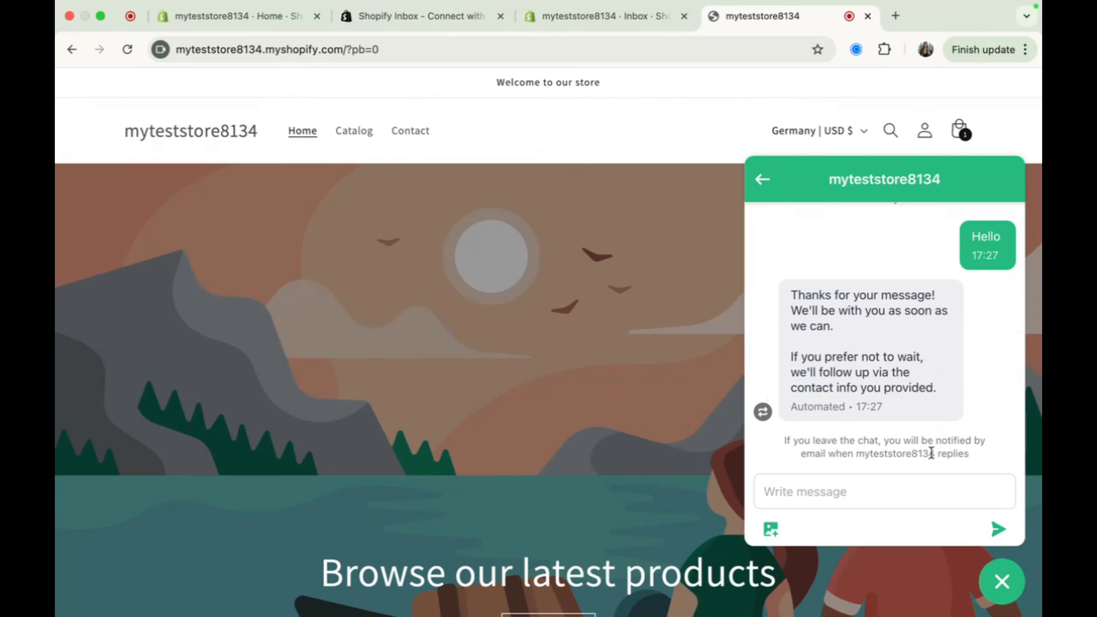
{"action": "key", "text": "super+w"}
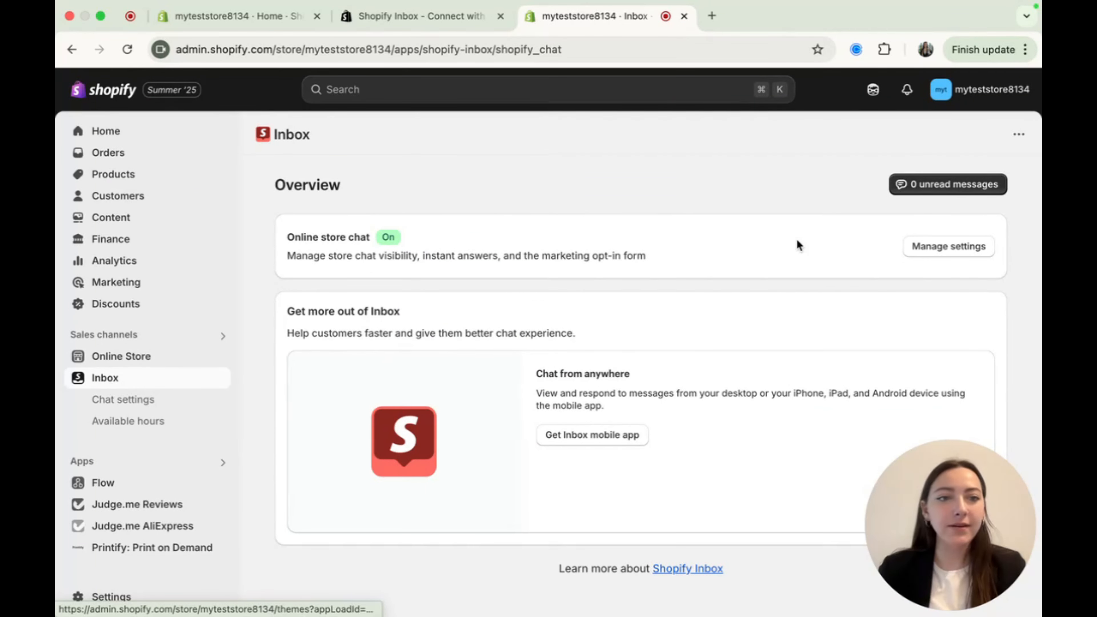
- Open the Inbox conversations, filter them to unread, and open the "track my order" conversation at its reply field
{"action": "left_click", "coordinate": [936, 183]}
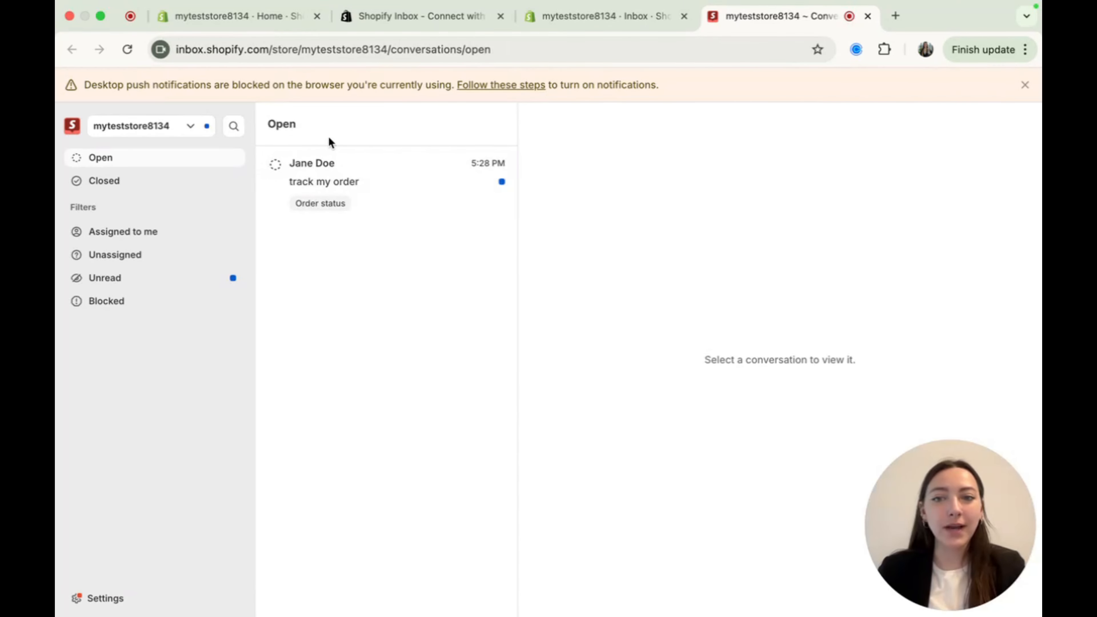
{"action": "left_click", "coordinate": [140, 192]}
{"action": "left_click", "coordinate": [177, 278]}
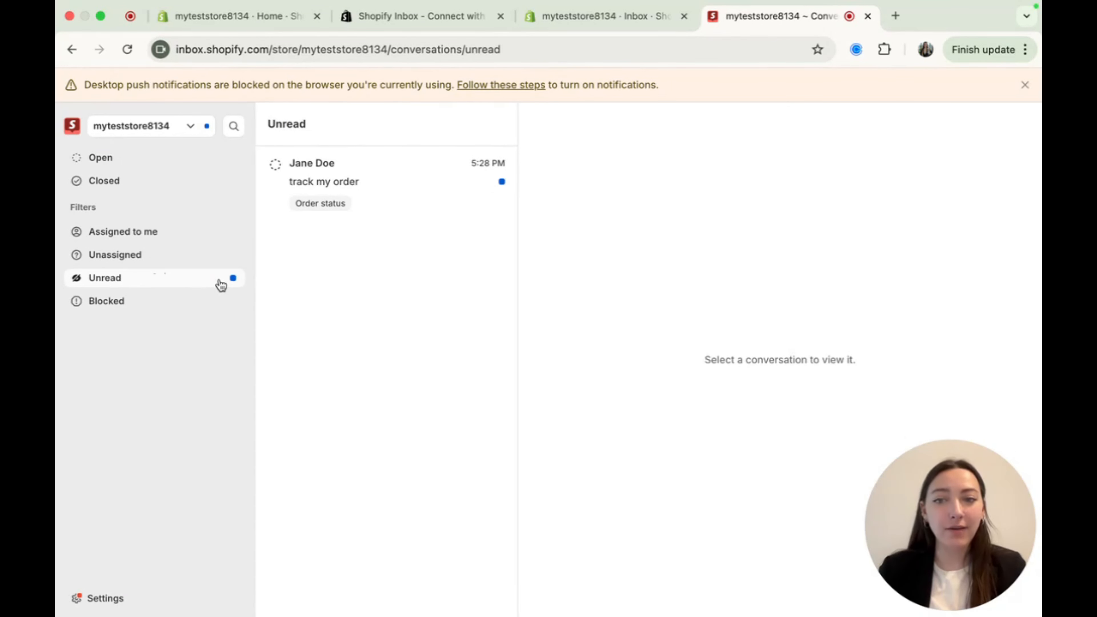
{"action": "left_click", "coordinate": [389, 181]}
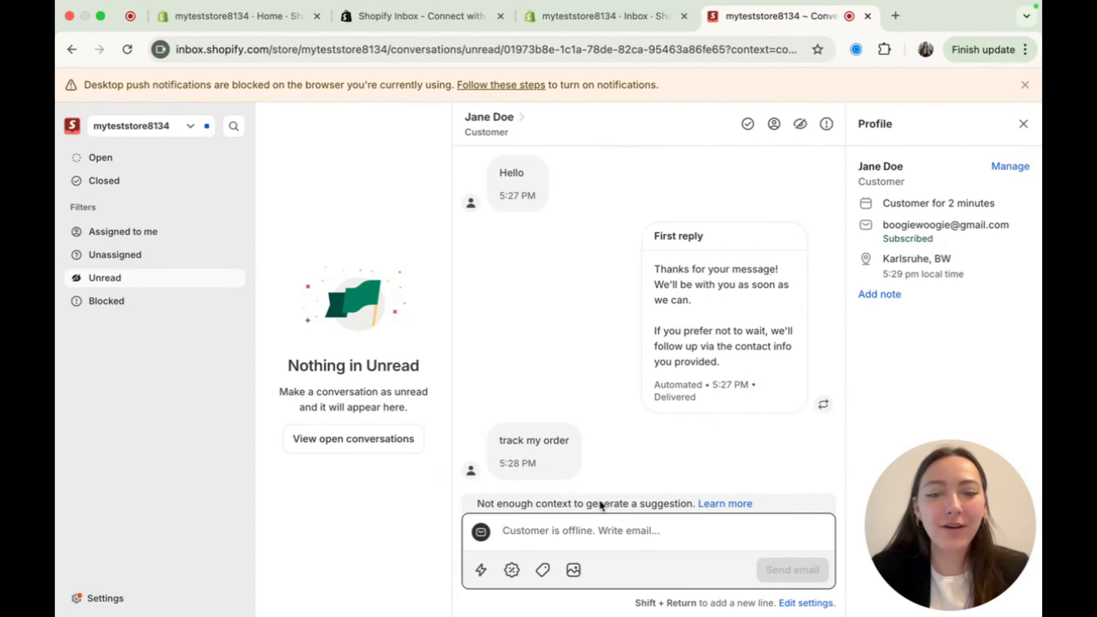
{"action": "left_click", "coordinate": [697, 534]}
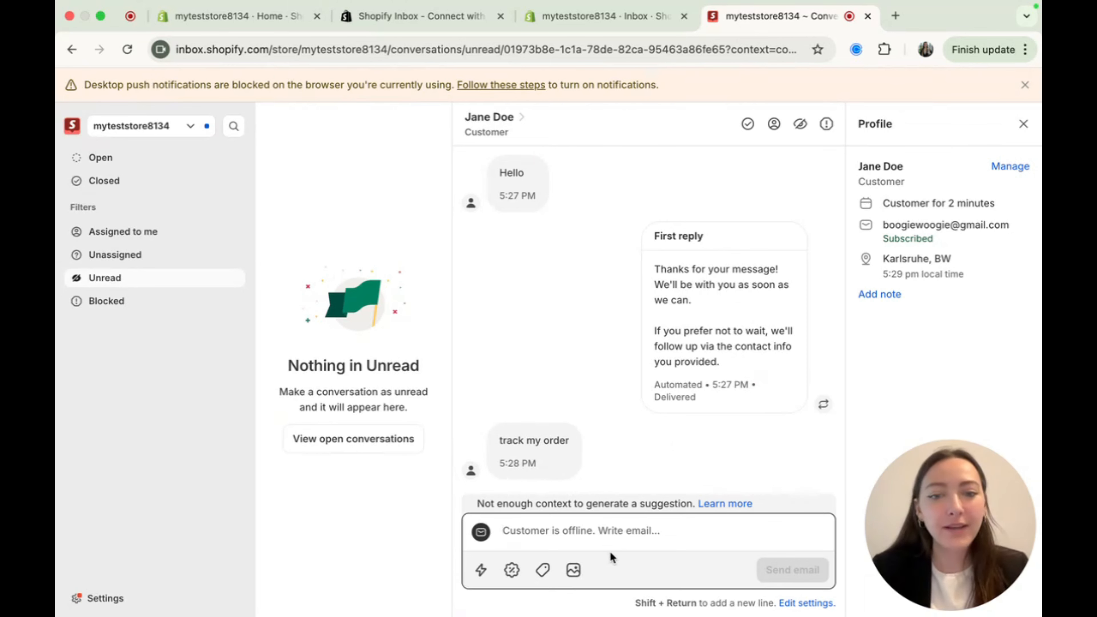